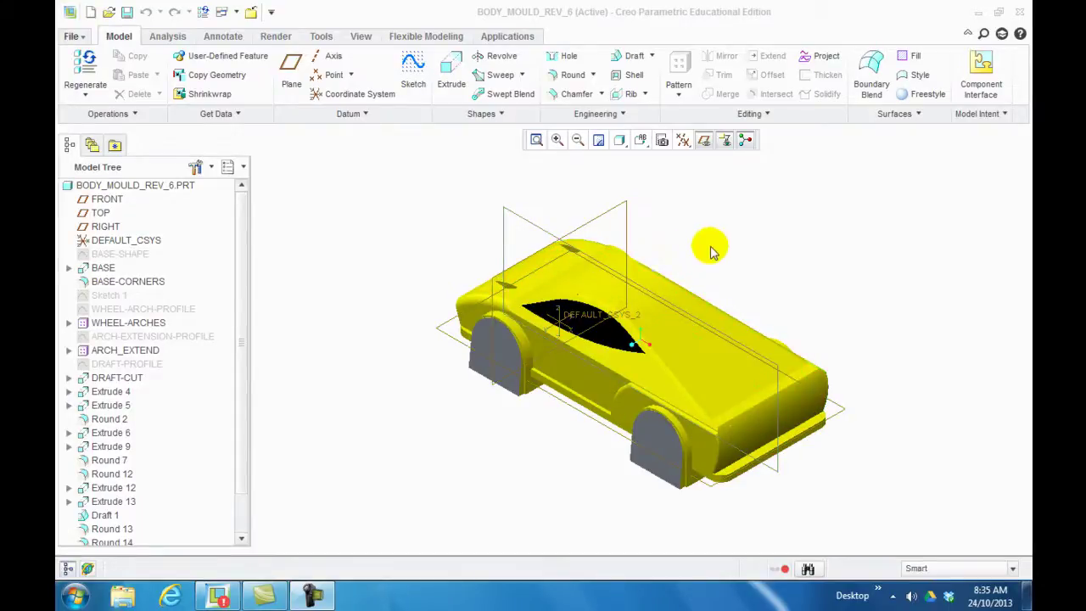
# Start a new drawing for BODY_MOULD_REV_6 without the default template
pyautogui.click(686, 333)
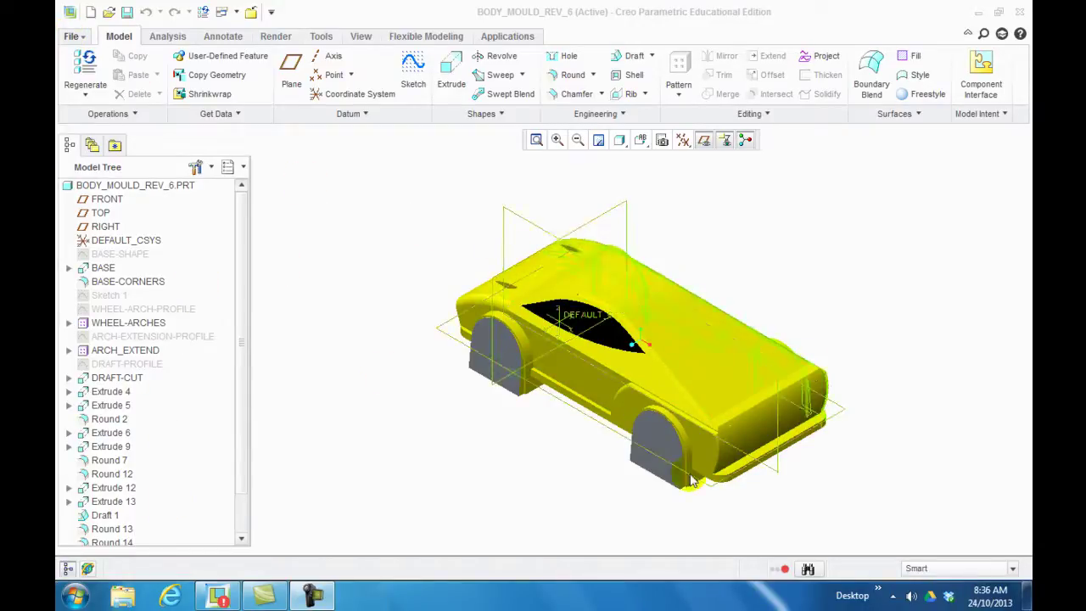
pyautogui.click(71, 36)
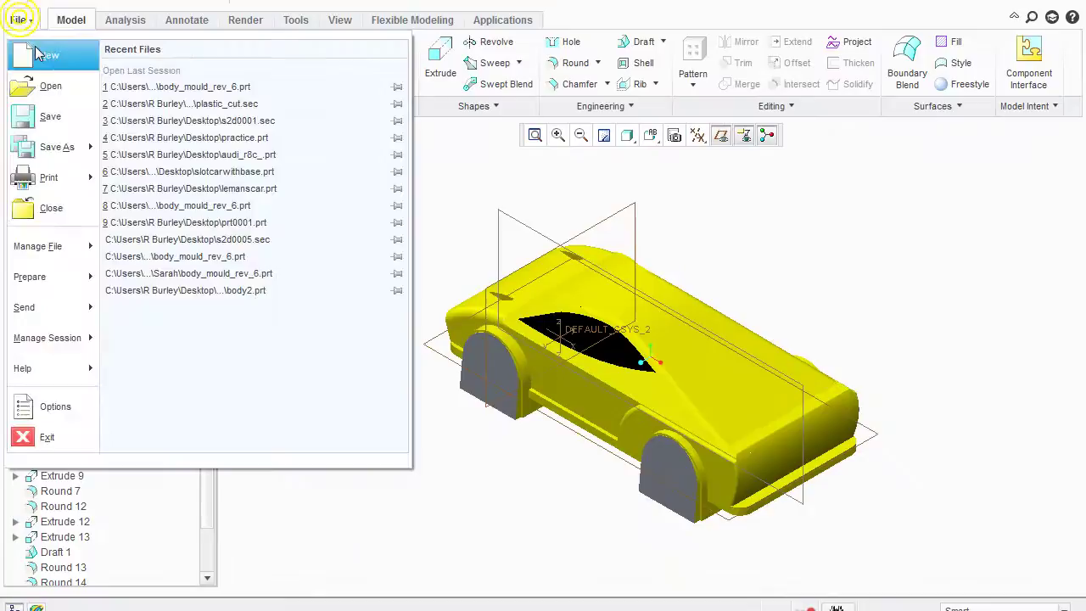
pyautogui.click(38, 54)
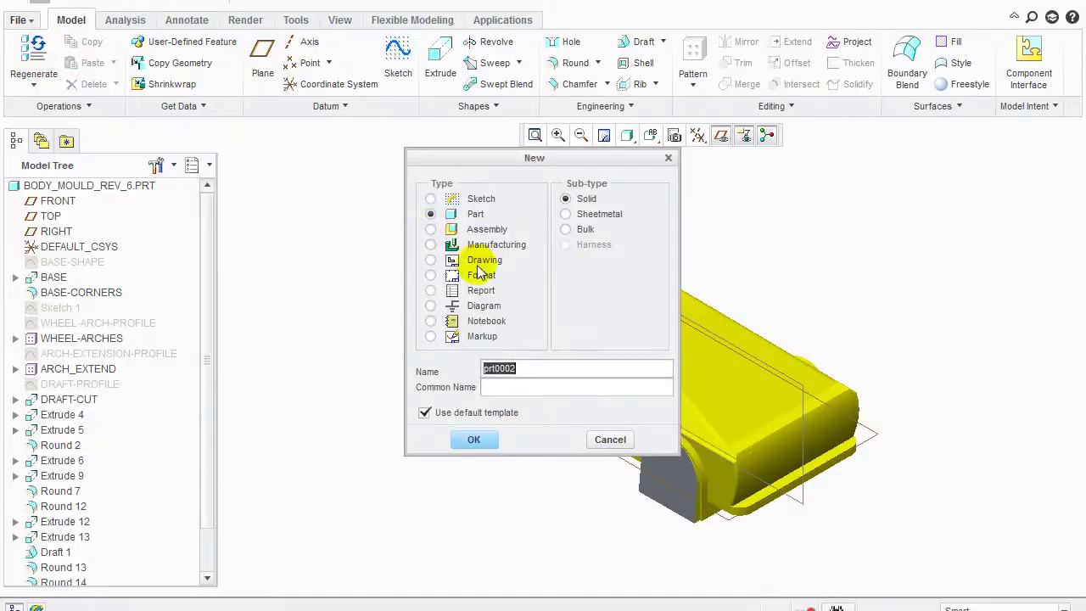
pyautogui.click(430, 260)
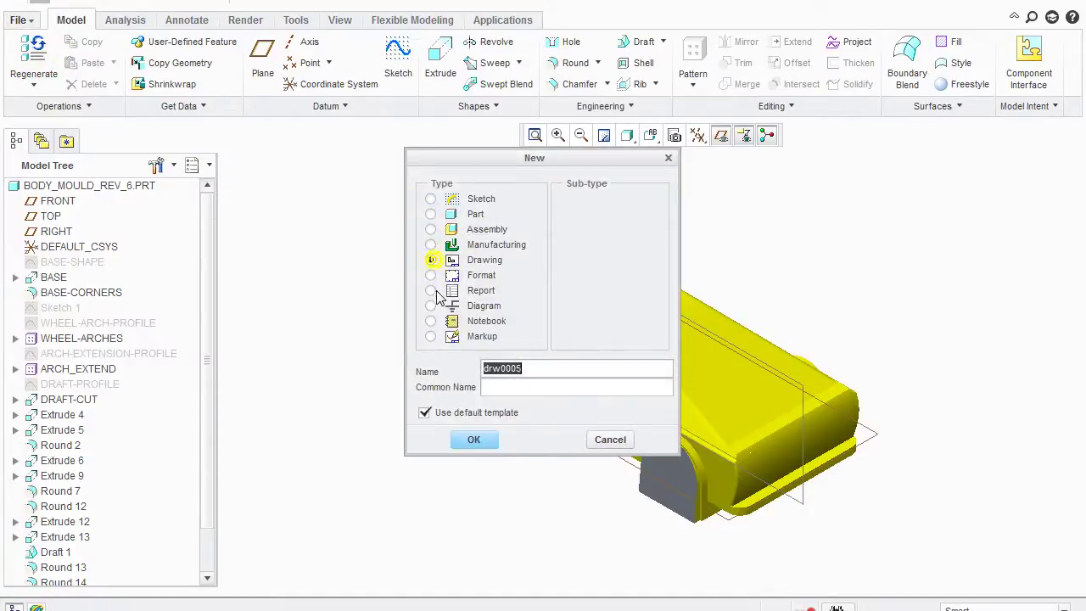
pyautogui.click(424, 413)
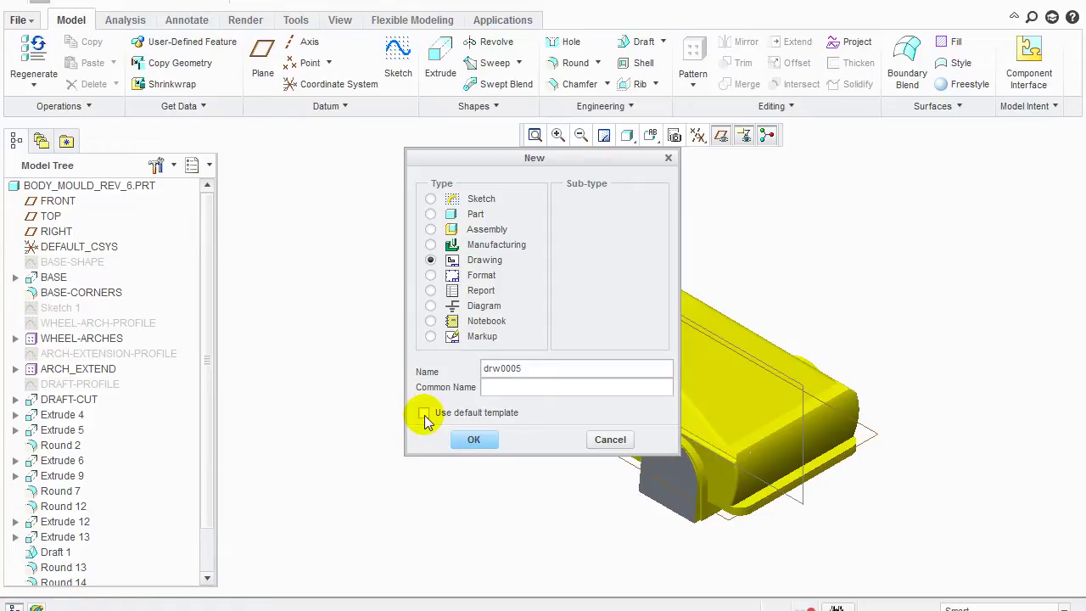
pyautogui.click(475, 440)
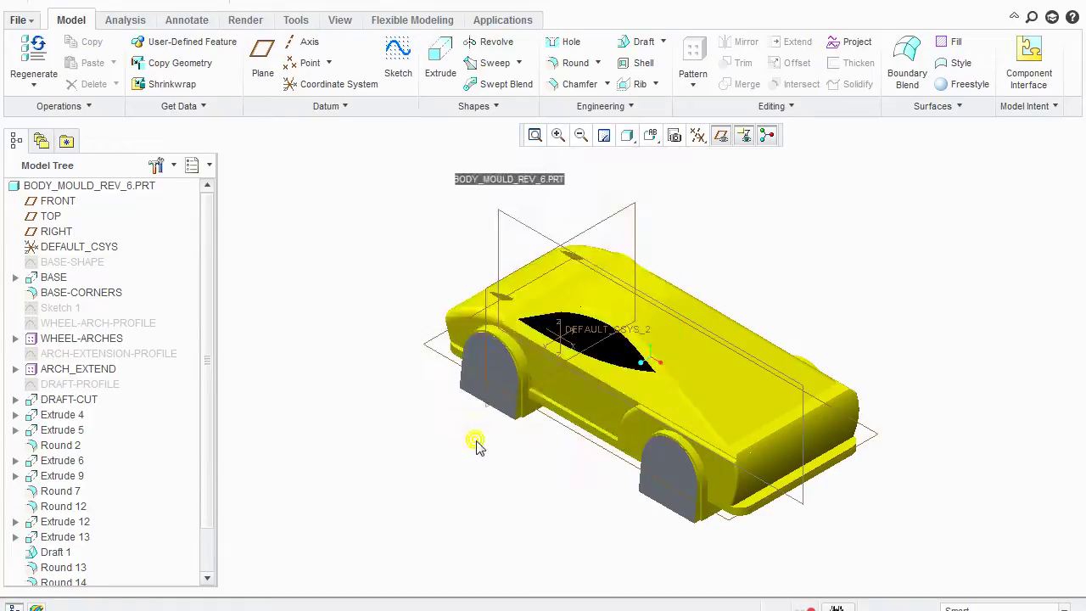
# Create the drawing as an empty sheet using the a.frm A-size format
pyautogui.click(606, 290)
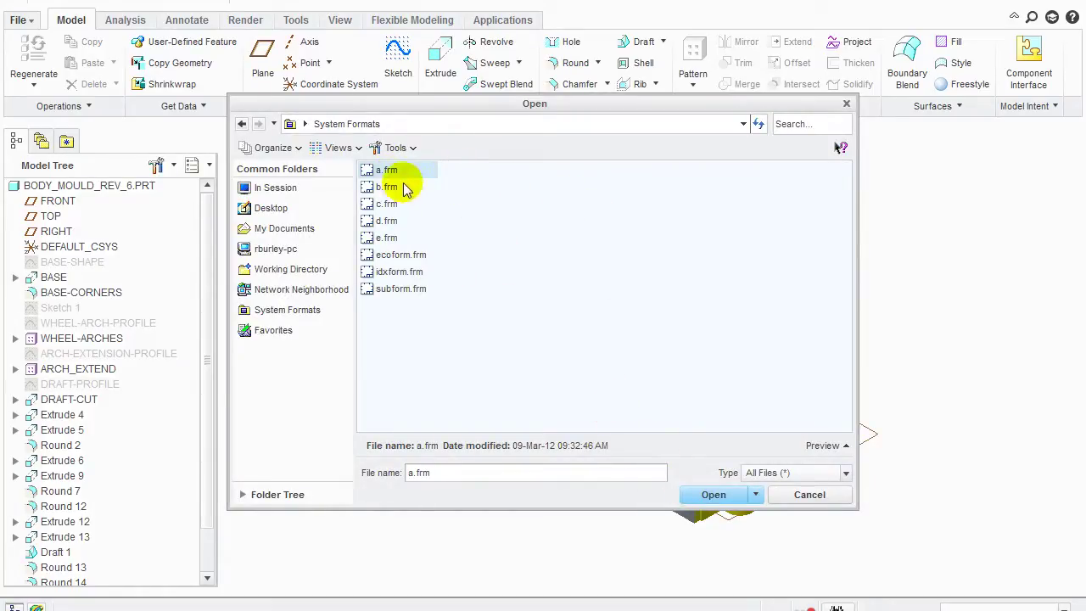
pyautogui.click(712, 497)
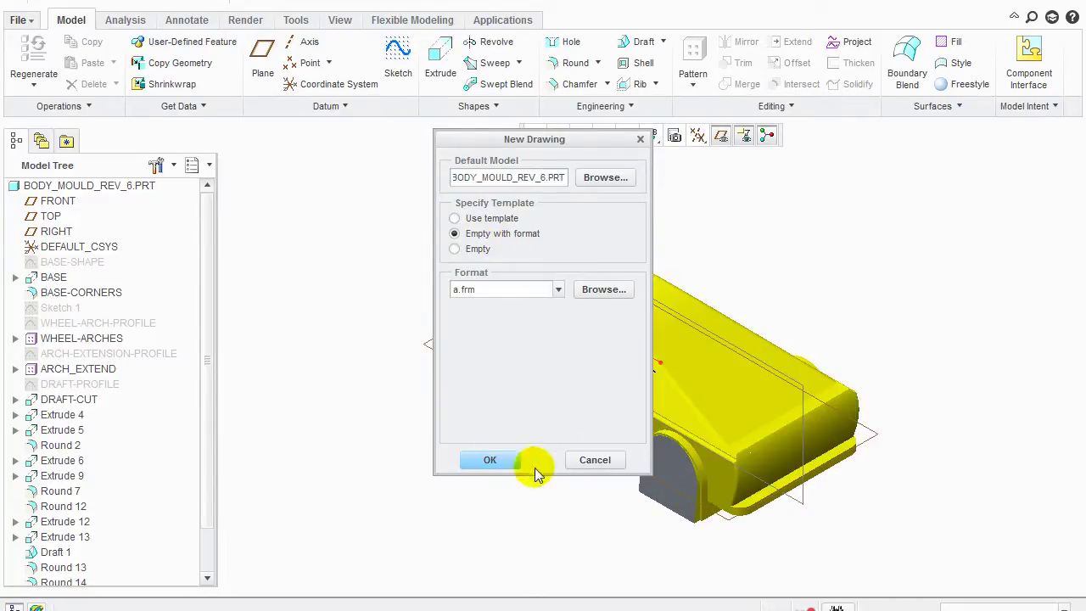
pyautogui.click(489, 460)
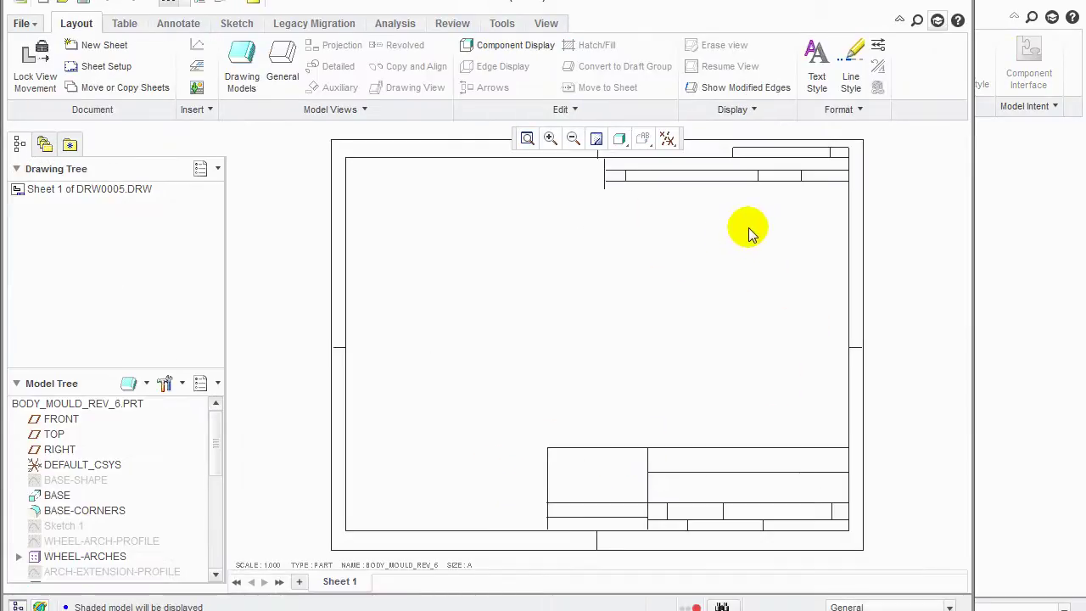
# Maximize the drawing window and begin a general view with No Combined State
pyautogui.click(940, 5)
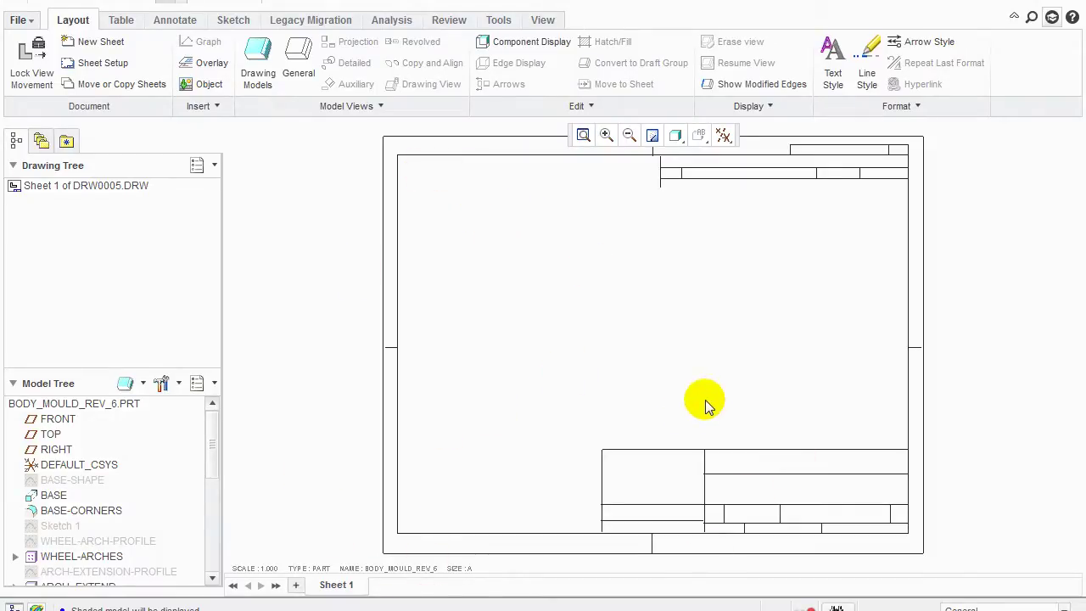
pyautogui.click(298, 67)
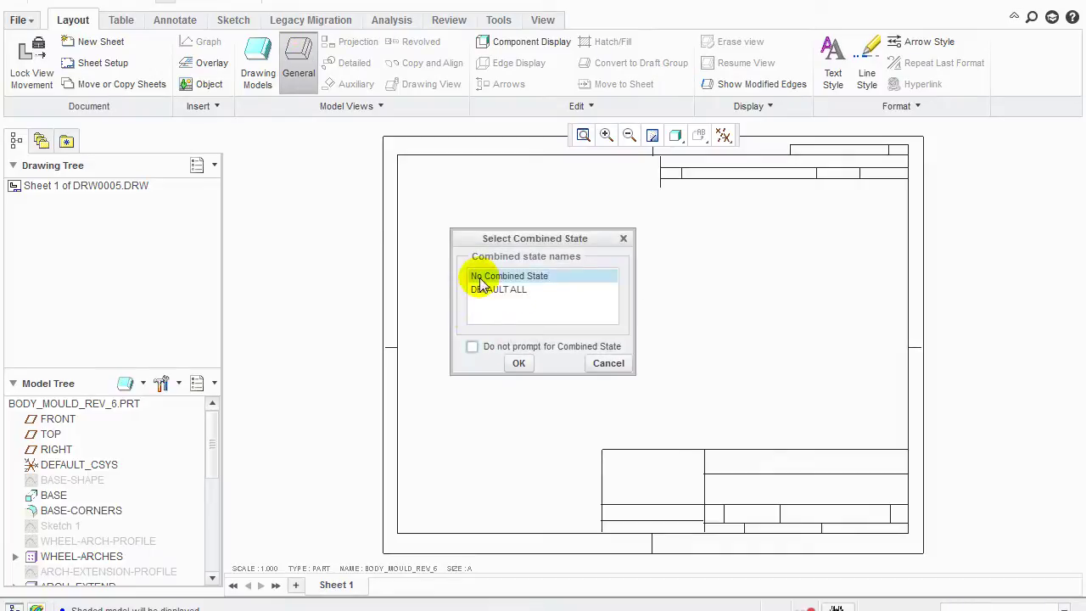
pyautogui.click(527, 367)
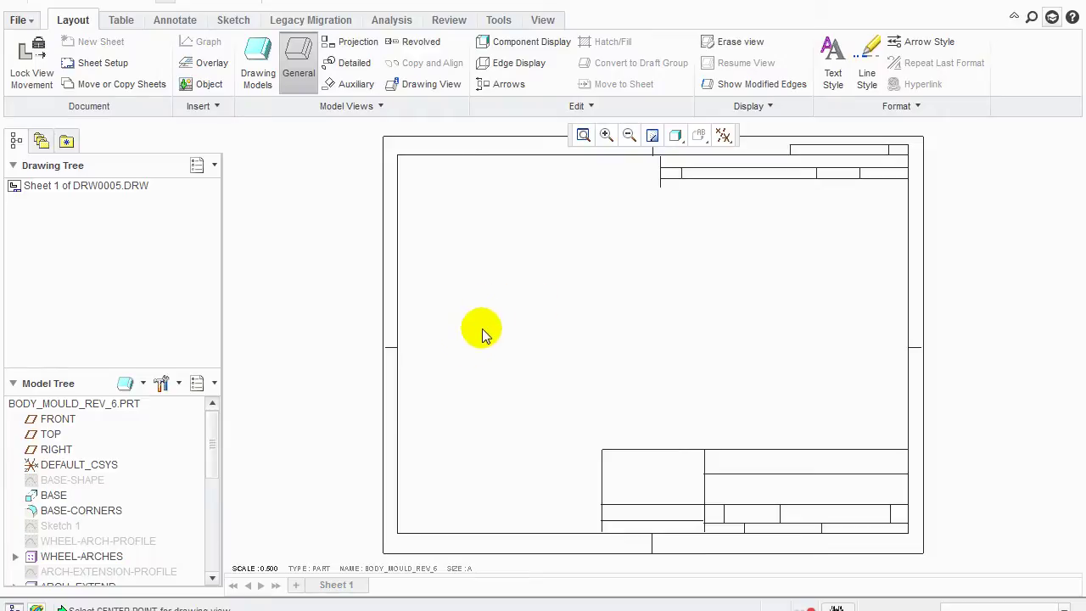
# Place the general view on the sheet and orient it to FRONT
pyautogui.click(497, 390)
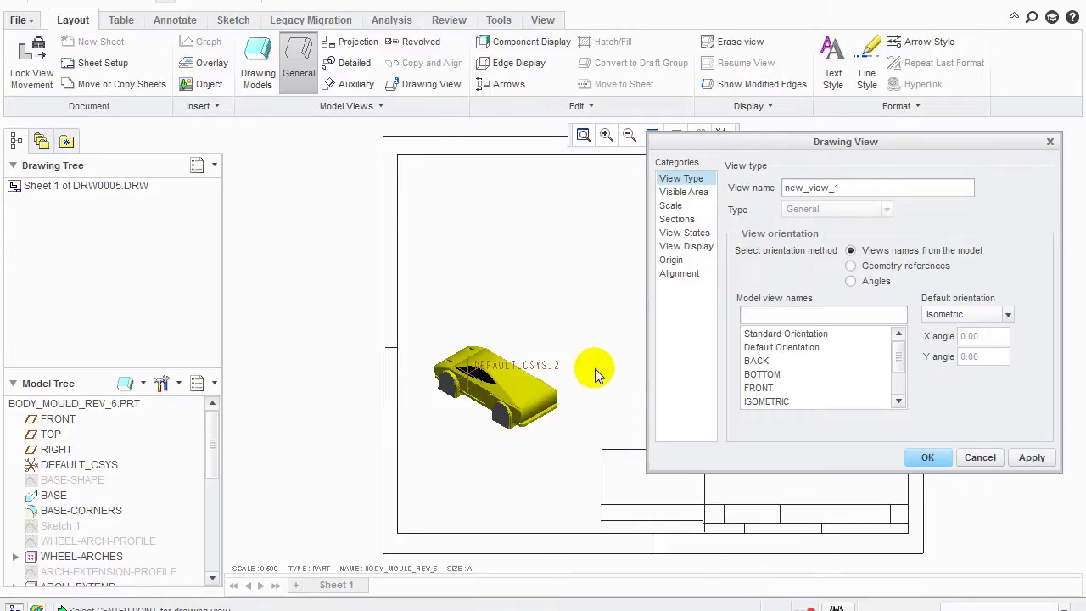
pyautogui.click(766, 392)
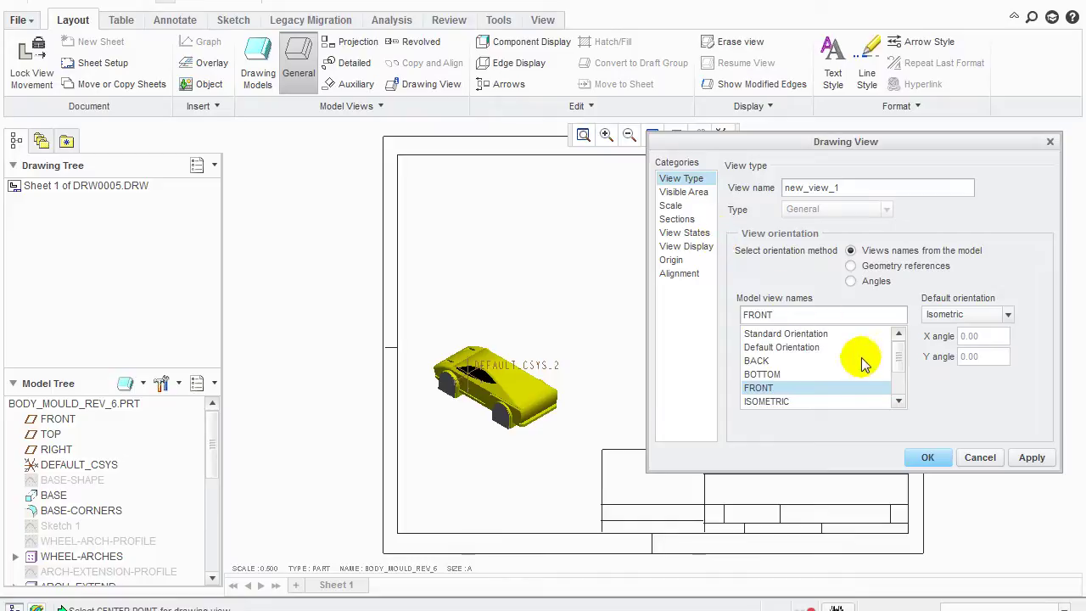
pyautogui.click(690, 197)
pyautogui.click(576, 325)
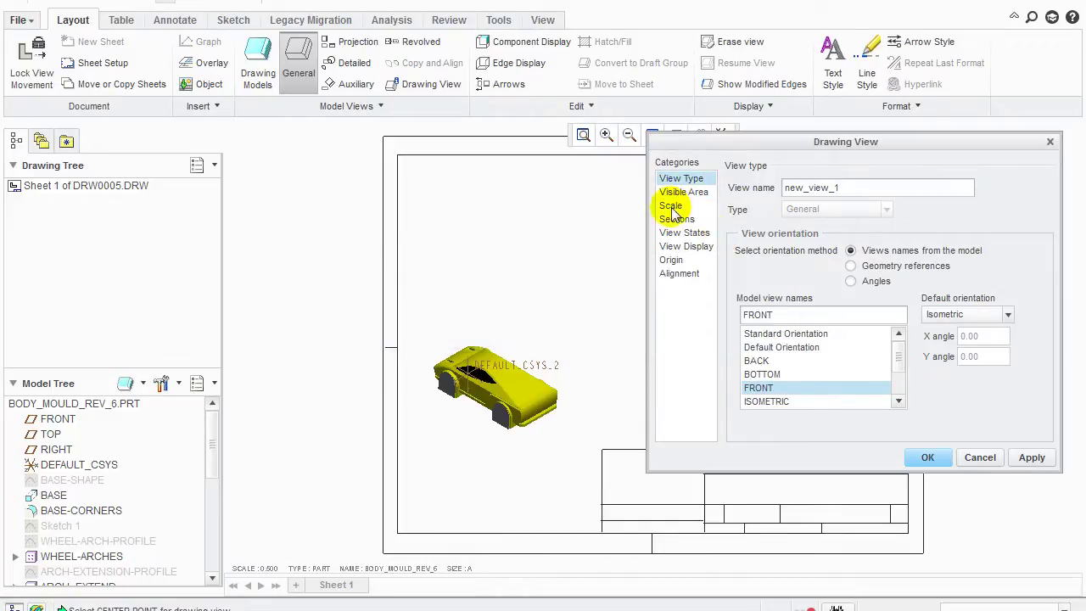
pyautogui.click(670, 207)
pyautogui.click(520, 328)
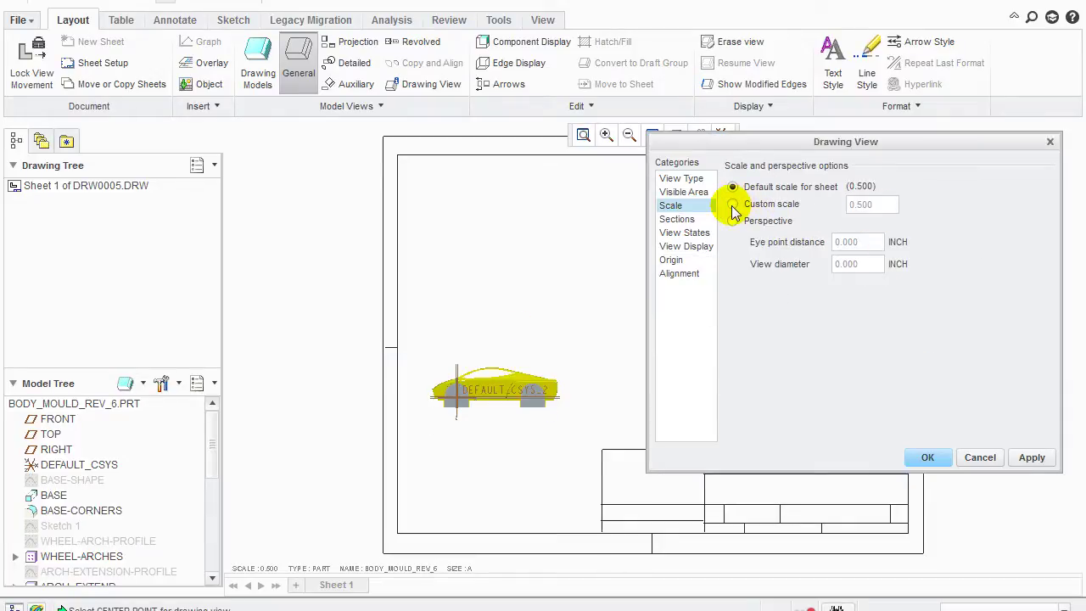
# Give the view a custom scale of 0.750
pyautogui.click(733, 206)
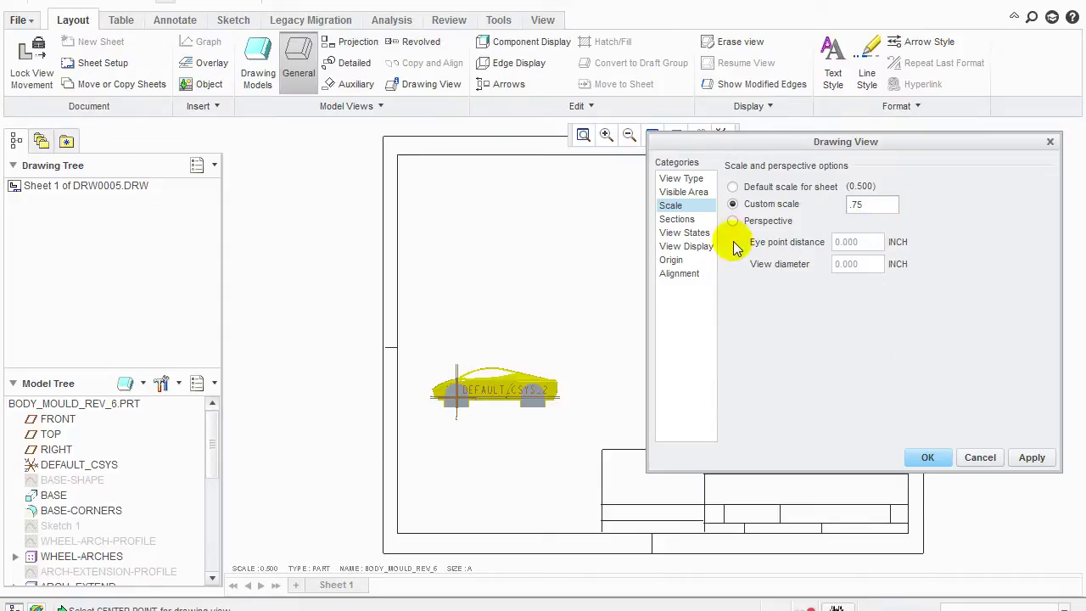
pyautogui.click(677, 219)
pyautogui.click(507, 329)
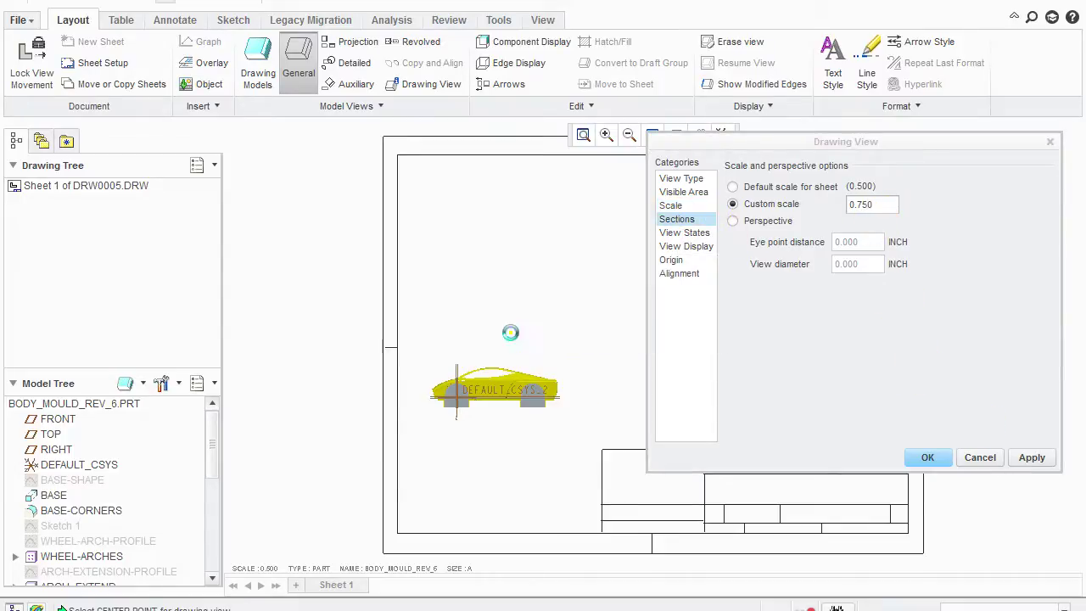
# Set the view's display style to Wireframe and apply it
pyautogui.click(687, 235)
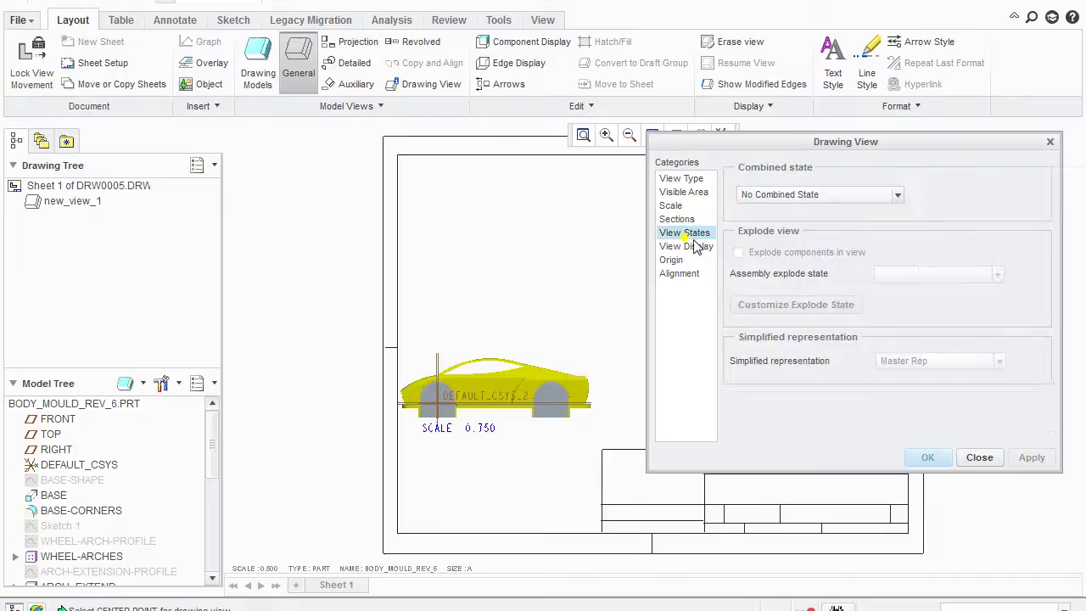
pyautogui.click(686, 248)
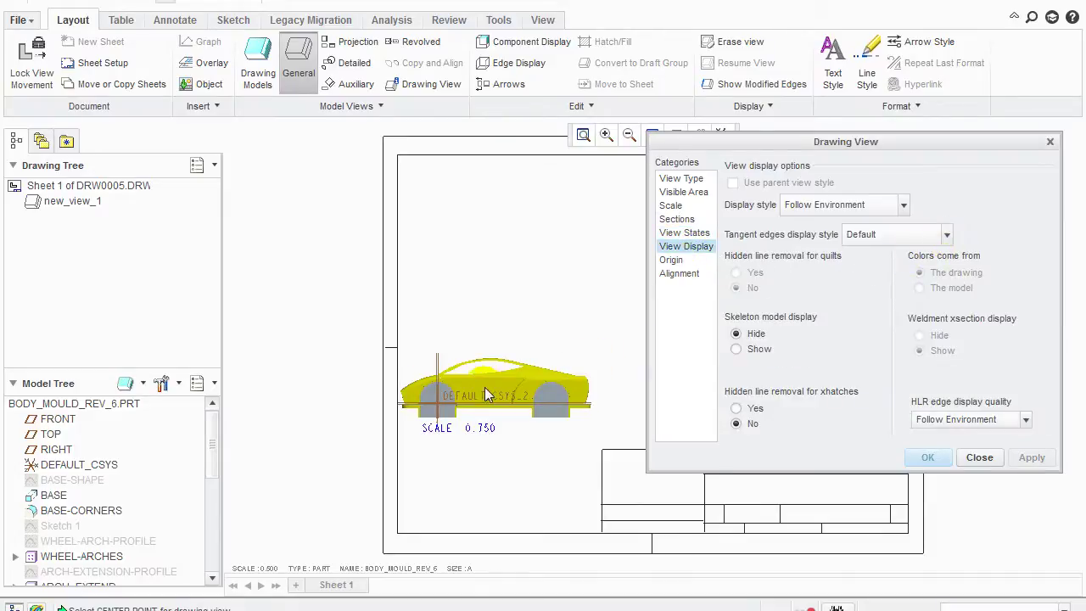
pyautogui.click(946, 235)
pyautogui.click(947, 235)
pyautogui.click(902, 207)
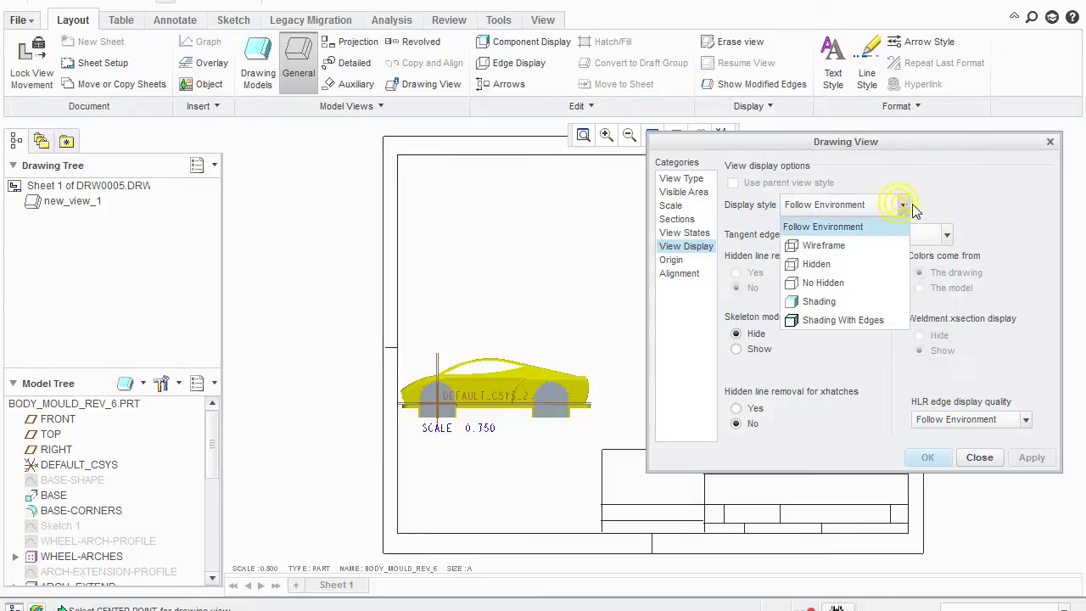
pyautogui.click(823, 245)
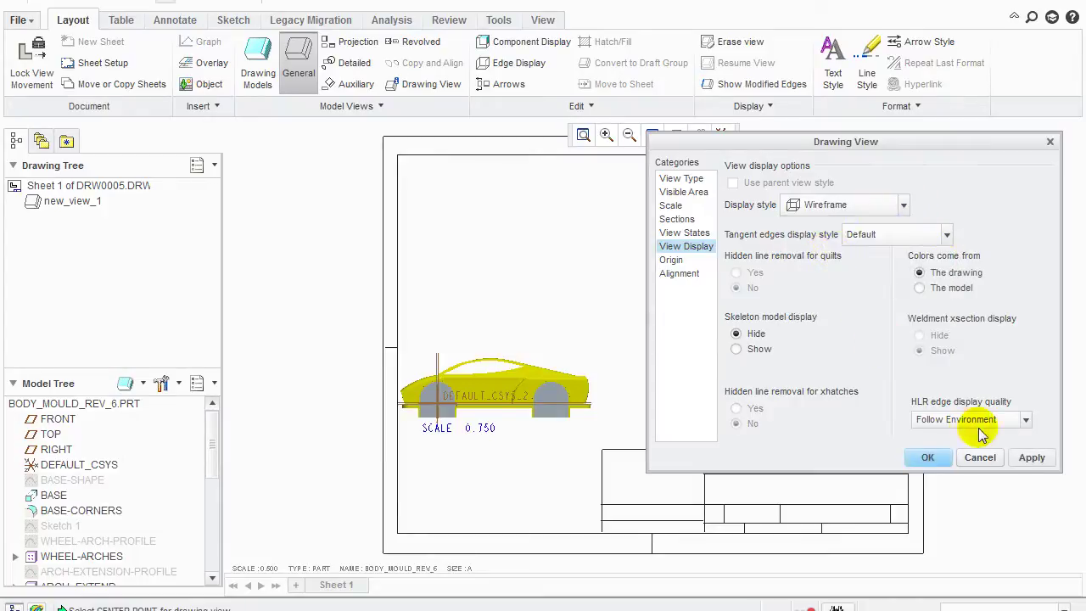
pyautogui.click(1031, 457)
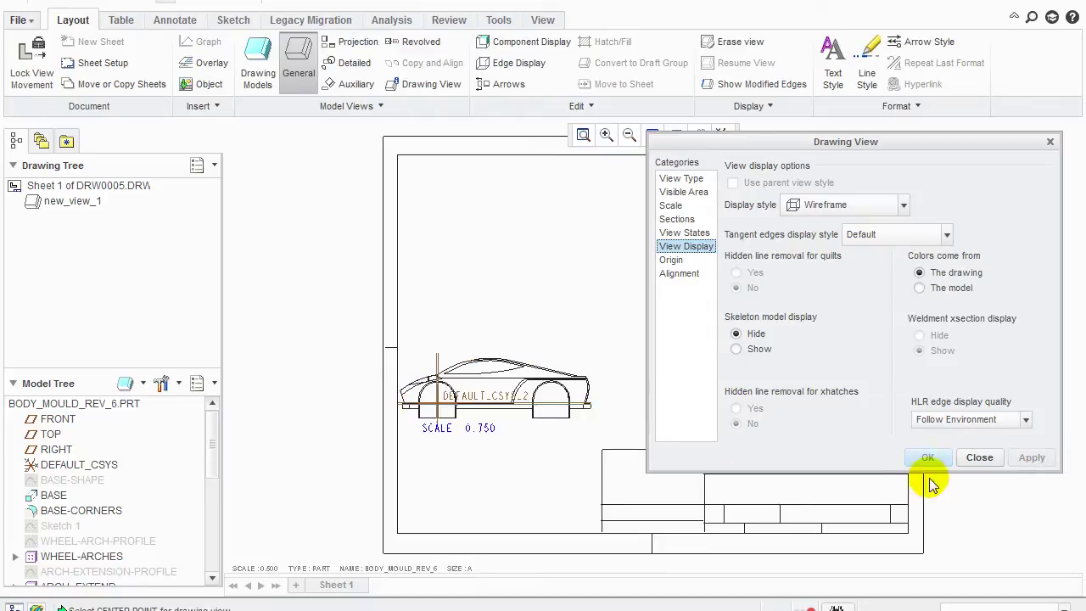
# Shift the front view onto the sheet and add a projected view to its right
pyautogui.click(979, 457)
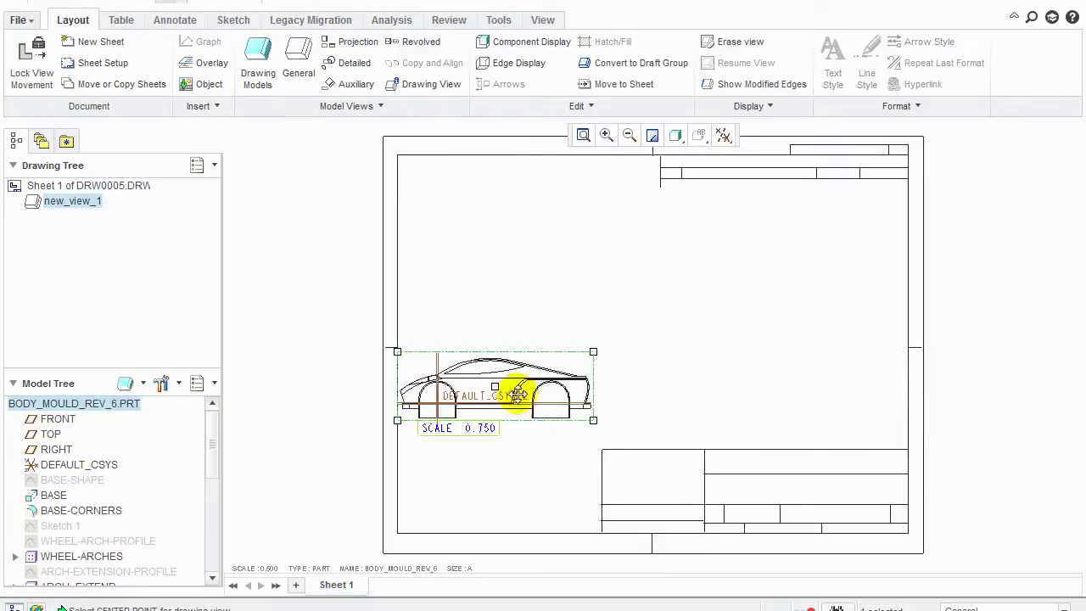
pyautogui.moveTo(512, 378)
pyautogui.mouseDown()
pyautogui.moveTo(536, 355)
pyautogui.moveTo(548, 382)
pyautogui.mouseUp()
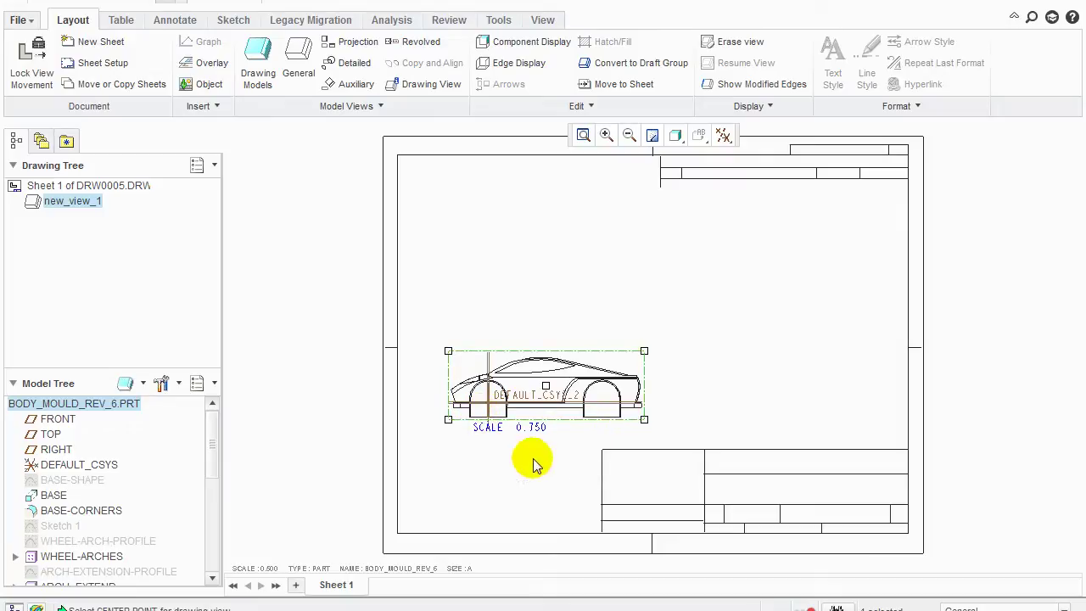
pyautogui.click(354, 44)
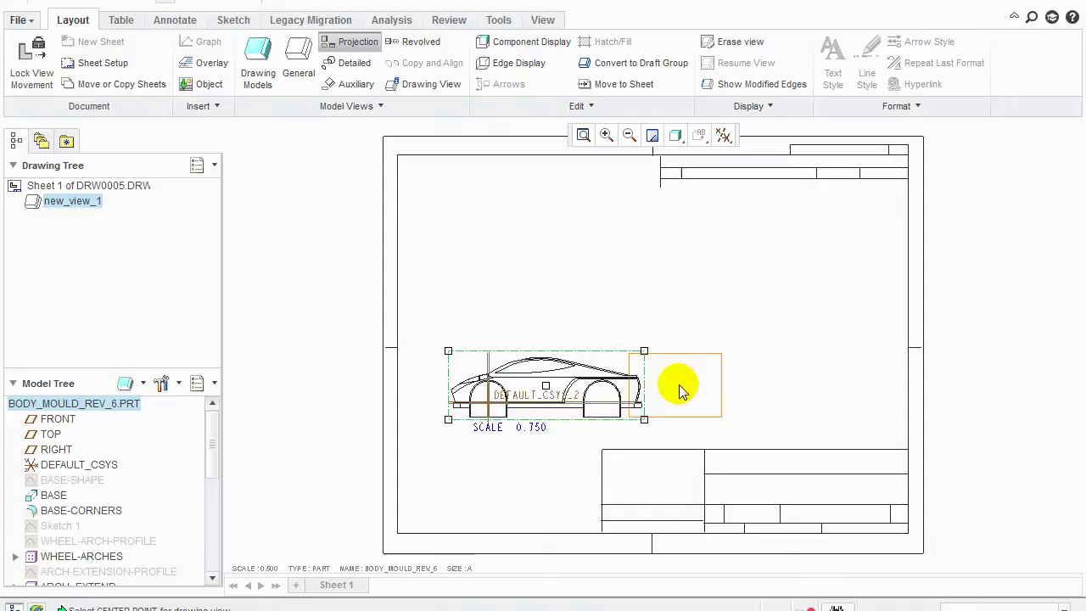
pyautogui.click(778, 387)
pyautogui.click(804, 415)
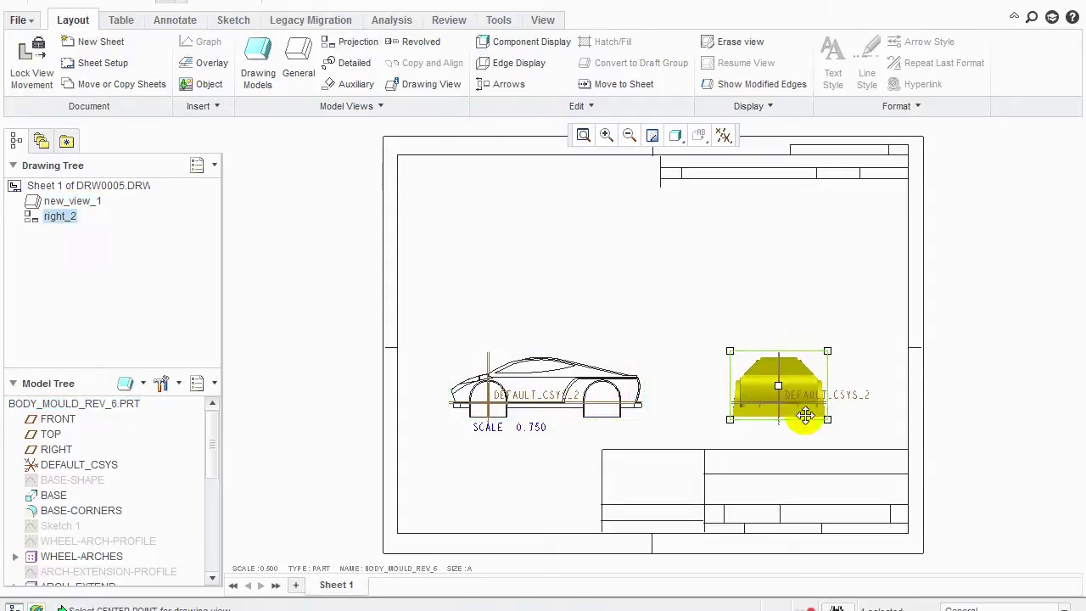
# Add a projected side view, then a top view above it
pyautogui.click(354, 42)
pyautogui.moveTo(528, 368); pyautogui.dragTo(546, 311)
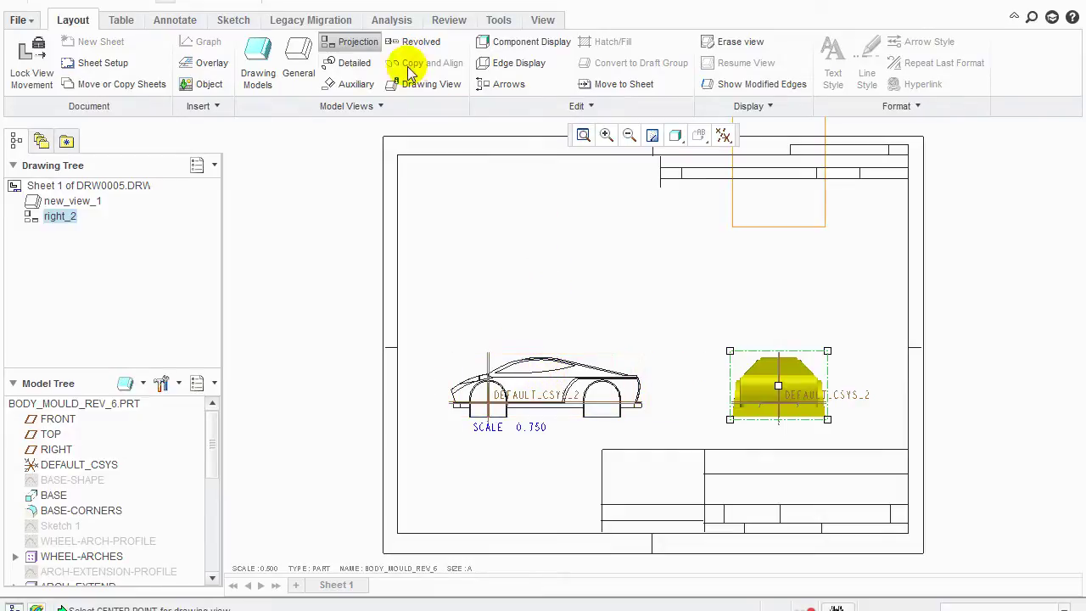
pyautogui.moveTo(491, 287); pyautogui.dragTo(569, 291)
pyautogui.click(541, 382)
pyautogui.click(359, 41)
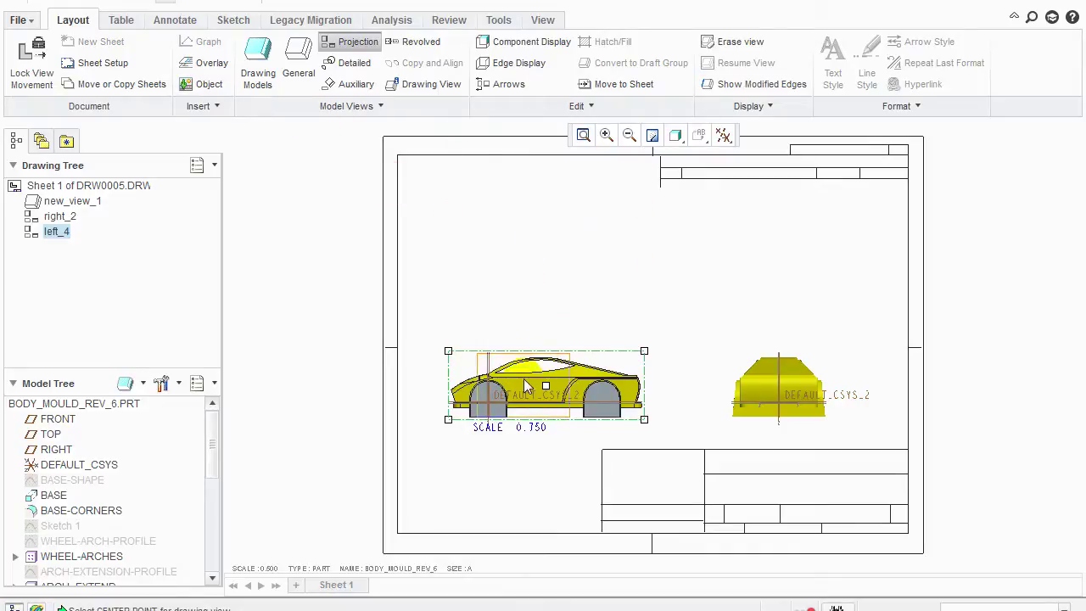
pyautogui.click(520, 278)
pyautogui.click(522, 256)
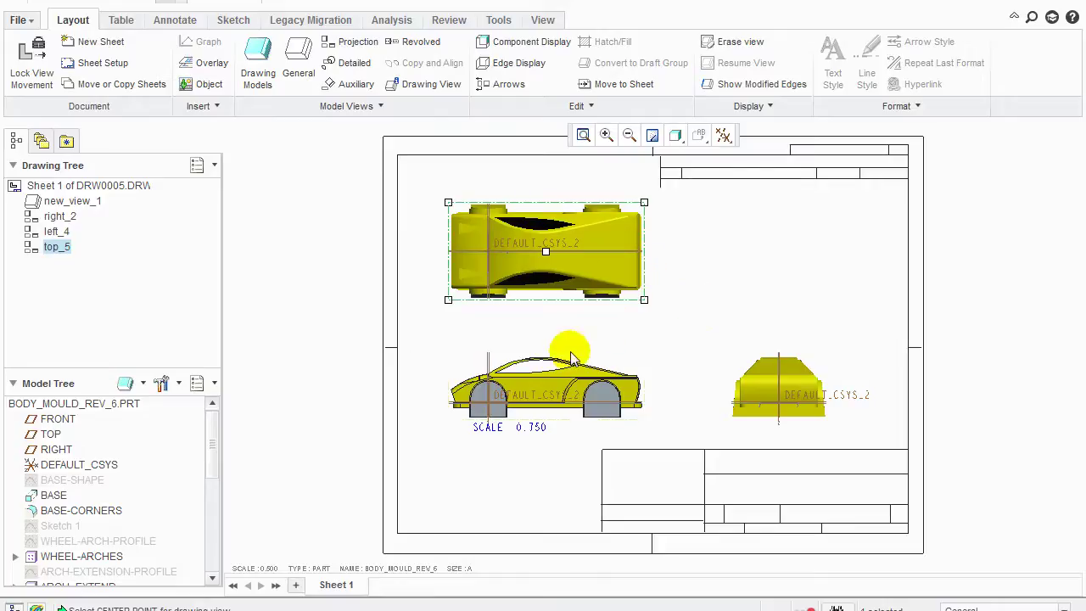
# Switch the right_2 end view's display style to Wireframe
pyautogui.click(60, 215)
pyautogui.rightClick(53, 218)
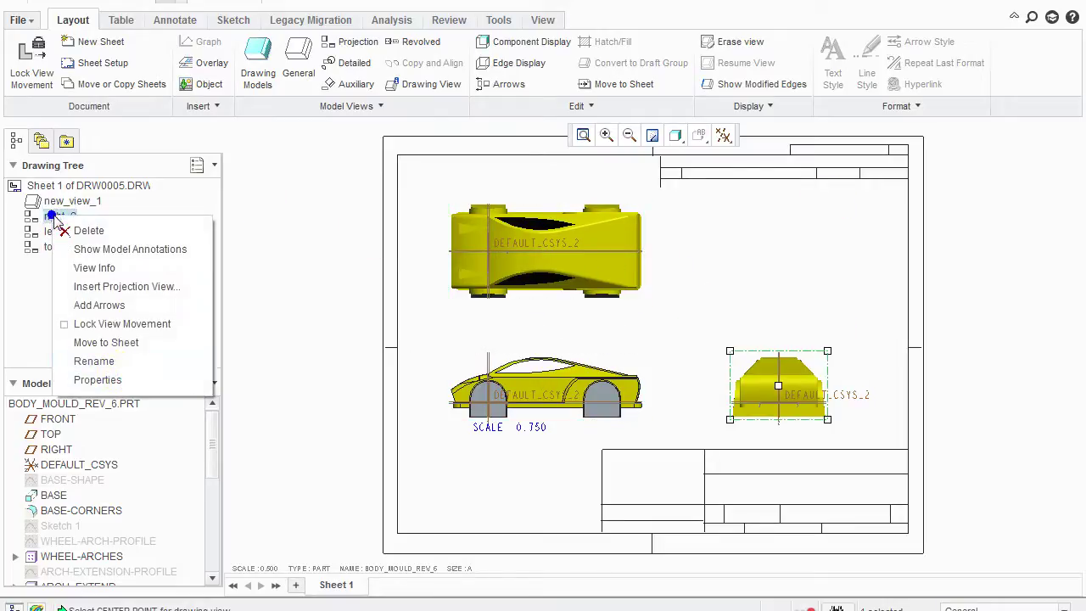
pyautogui.click(116, 381)
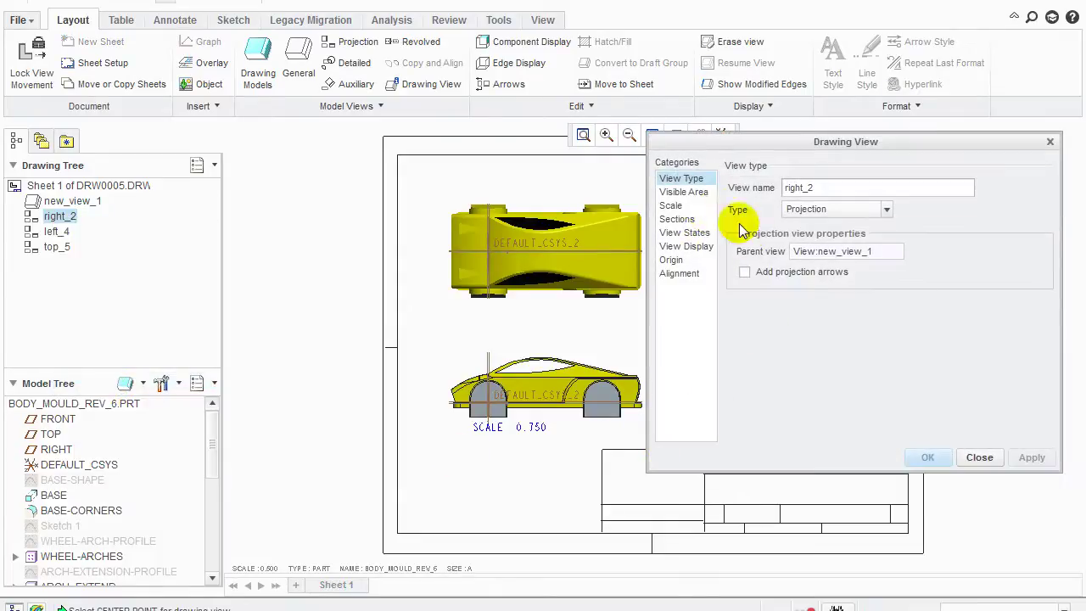
pyautogui.click(698, 246)
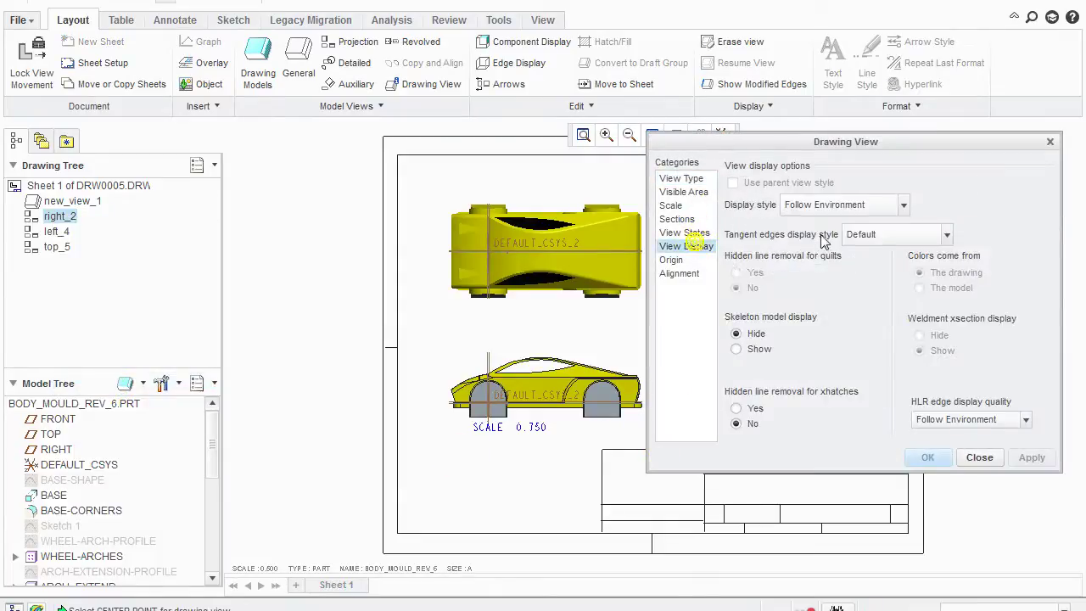
pyautogui.click(900, 206)
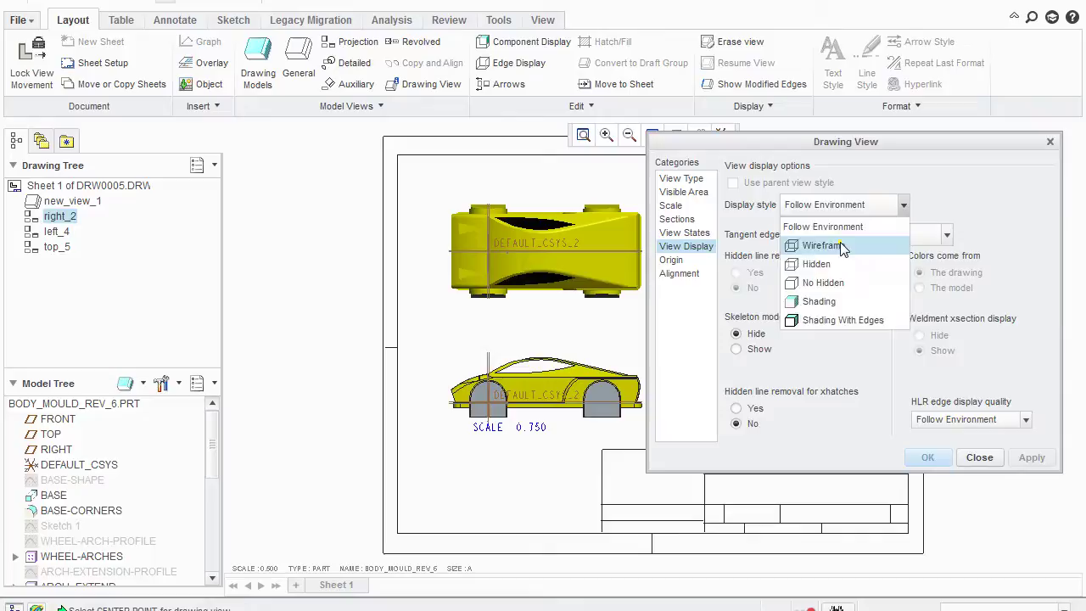
pyautogui.click(823, 245)
pyautogui.click(1026, 458)
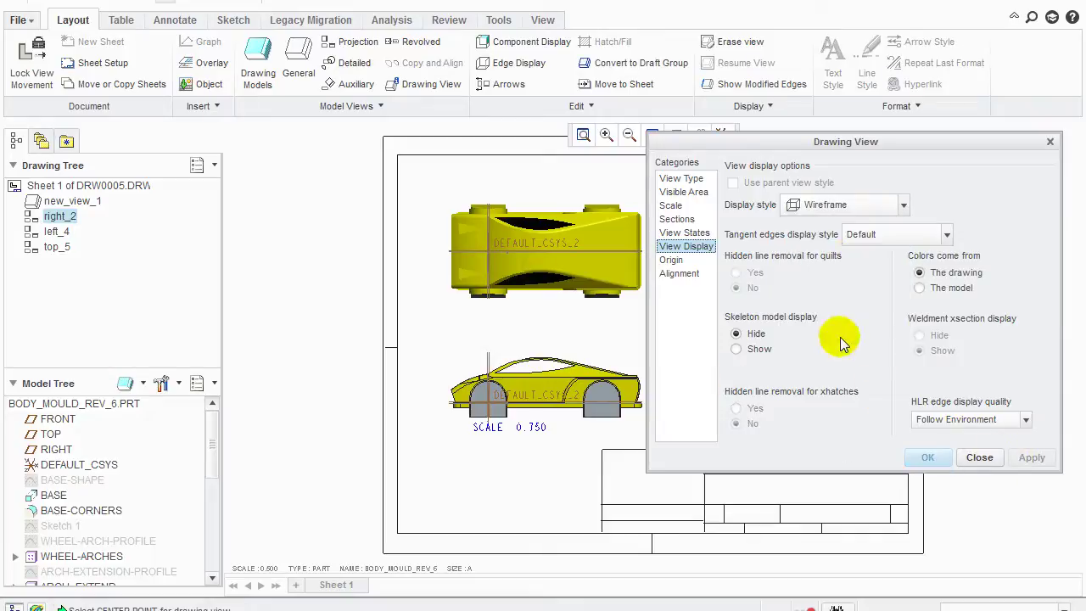
pyautogui.click(978, 457)
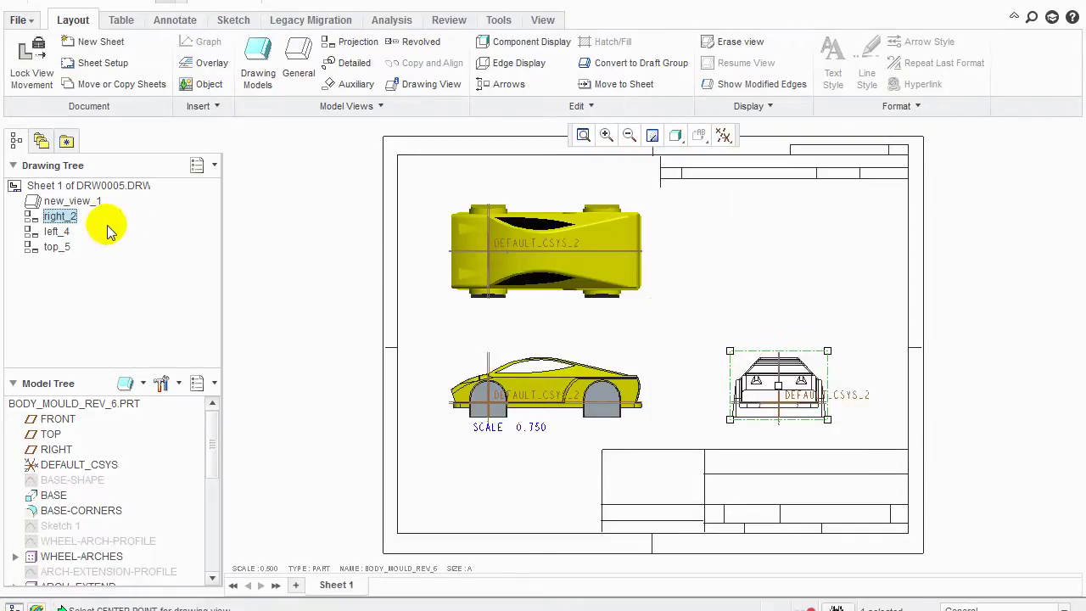
# Switch the left_4 side view's display style to Wireframe
pyautogui.click(60, 234)
pyautogui.rightClick(62, 238)
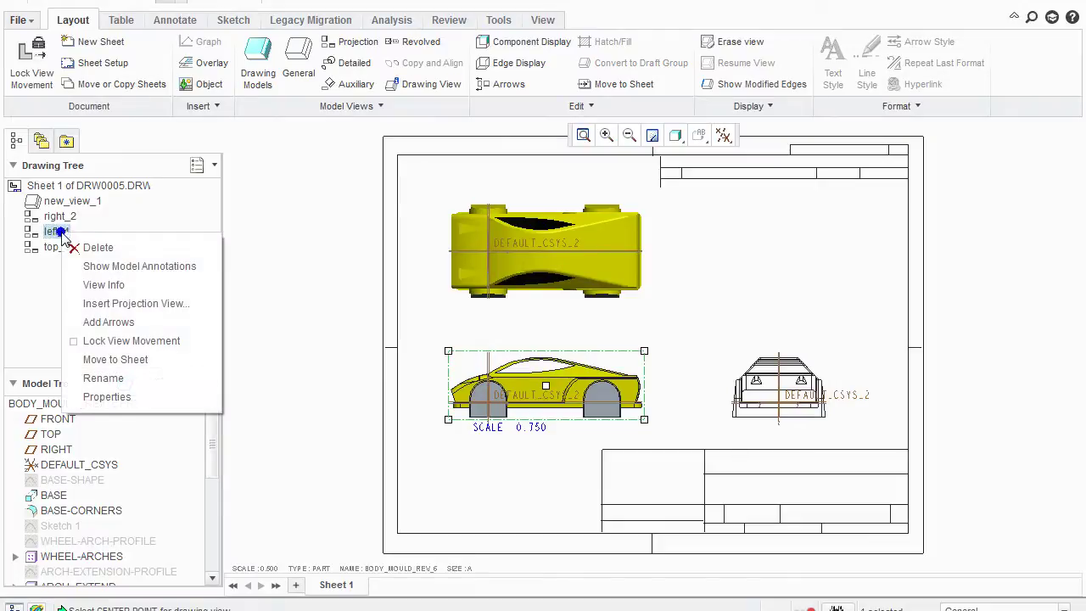
pyautogui.click(104, 397)
pyautogui.click(685, 246)
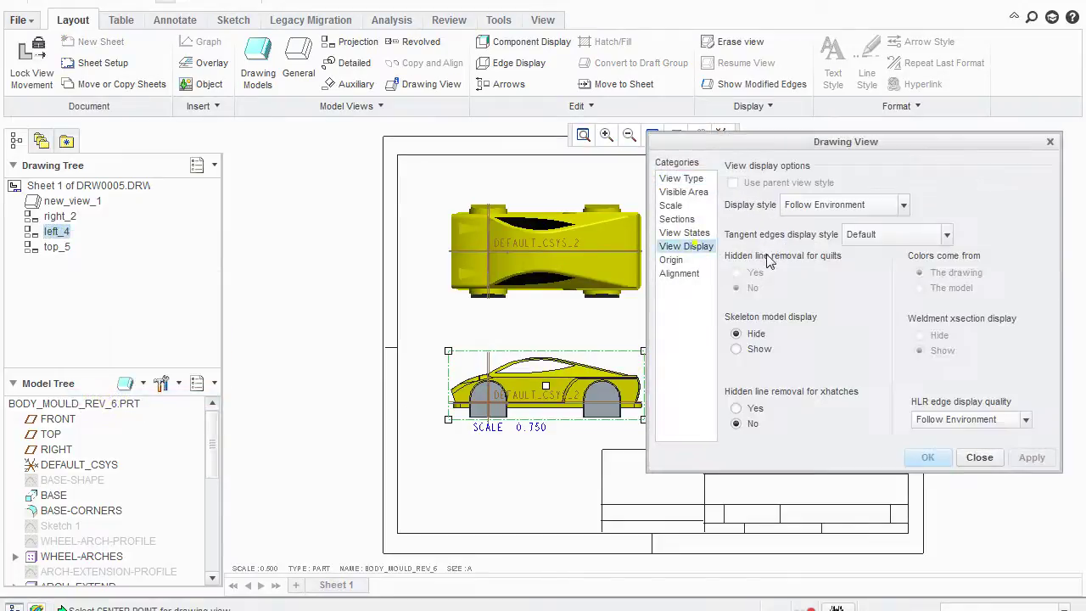
pyautogui.click(882, 210)
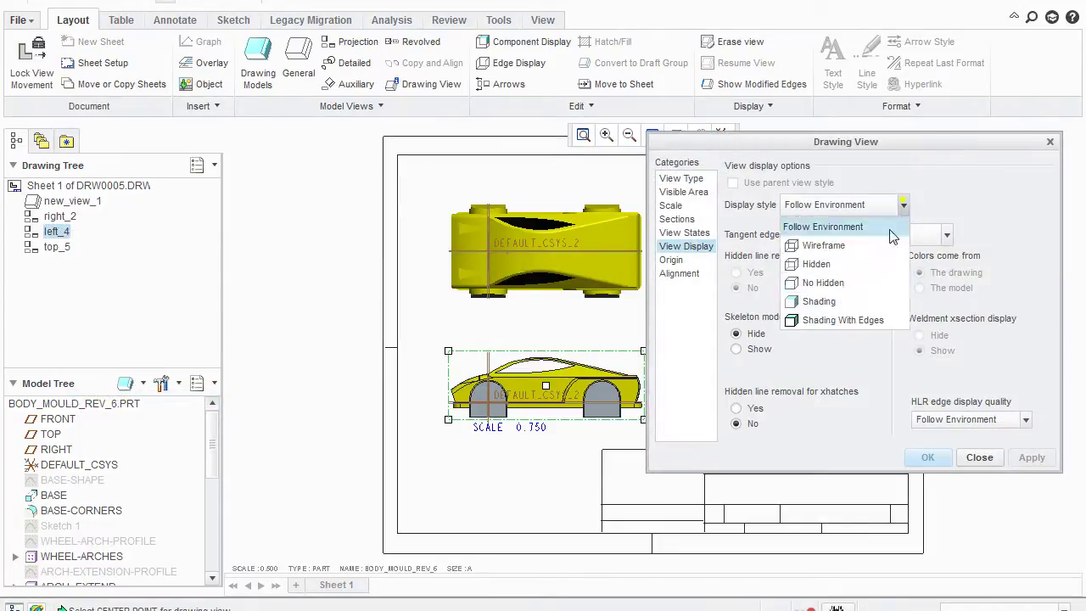
pyautogui.click(831, 244)
pyautogui.click(1029, 453)
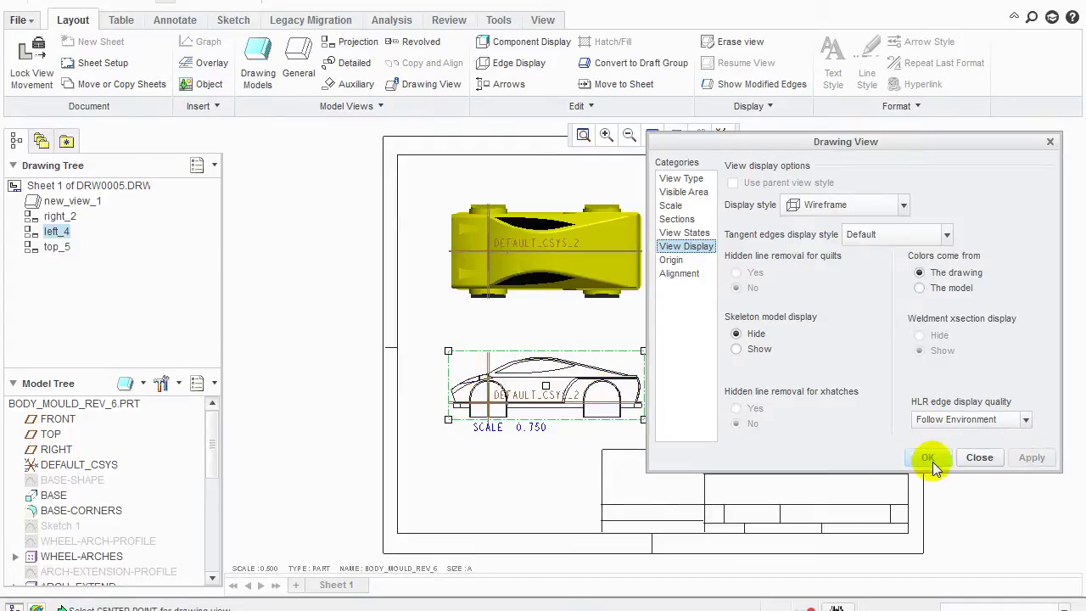
pyautogui.click(928, 458)
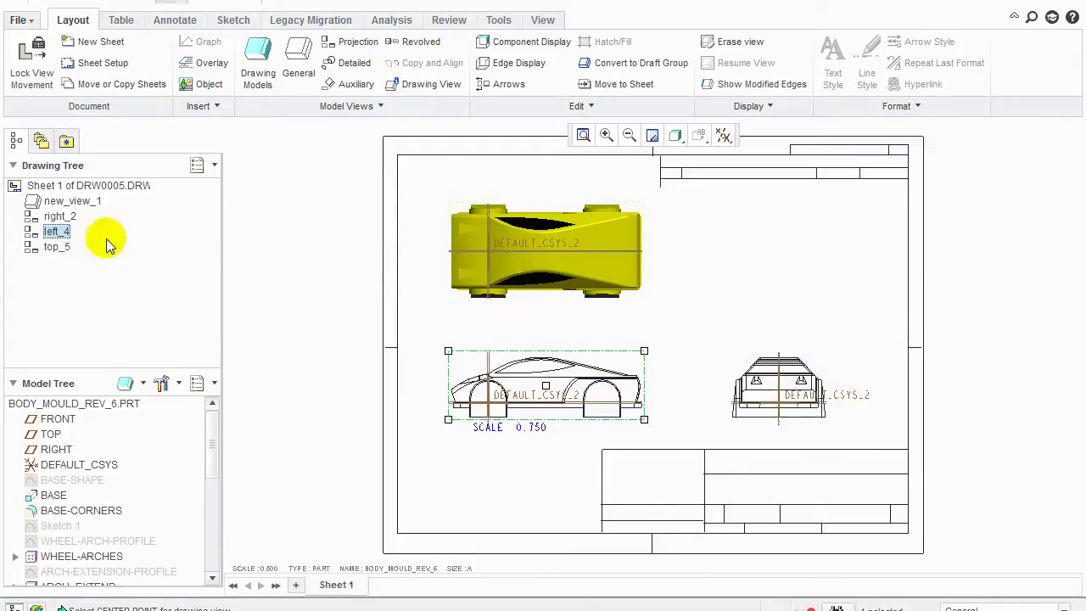
# Switch the top_5 view's display style to Wireframe
pyautogui.rightClick(57, 246)
pyautogui.click(123, 412)
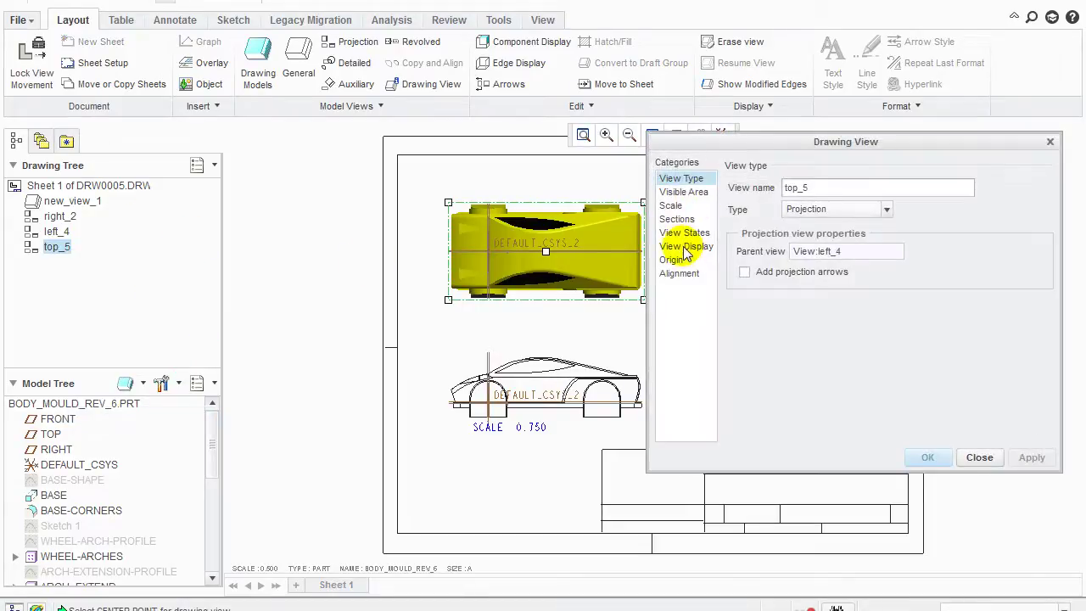
pyautogui.click(684, 247)
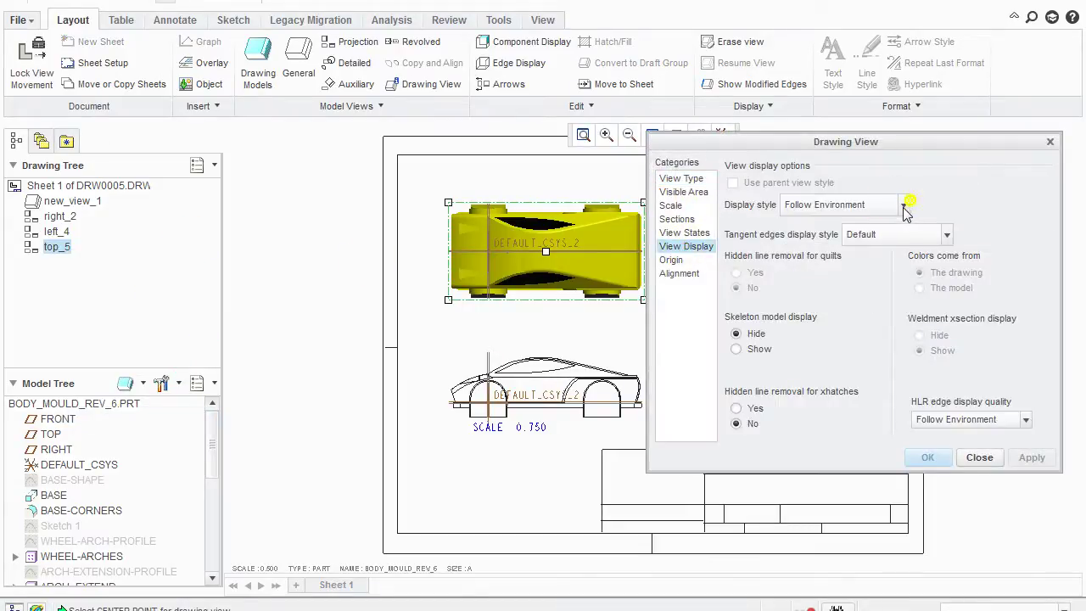
pyautogui.click(904, 206)
pyautogui.click(809, 240)
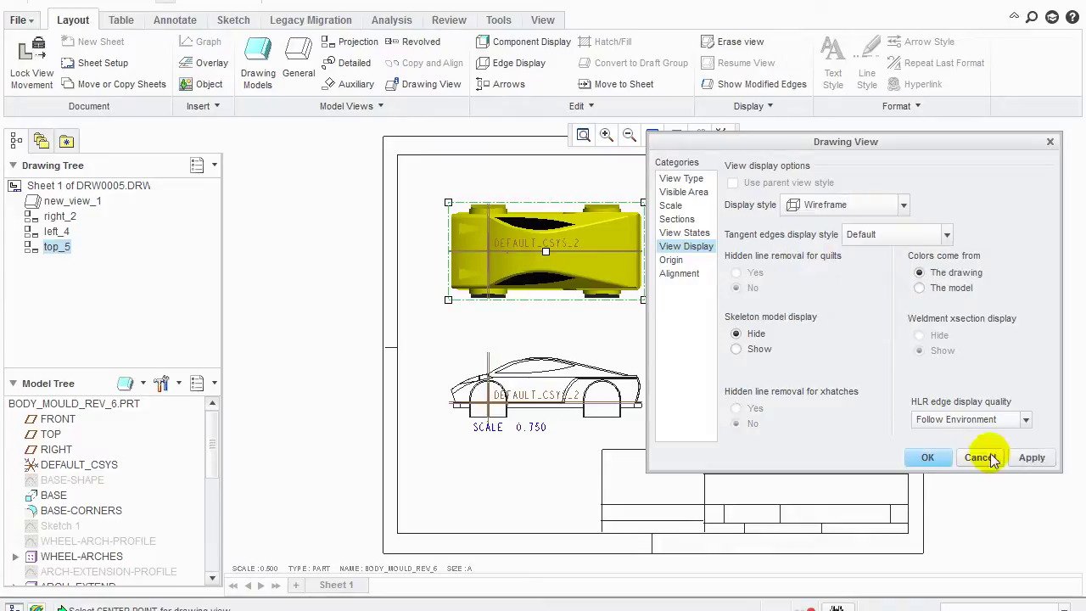
pyautogui.click(1031, 457)
pyautogui.click(980, 457)
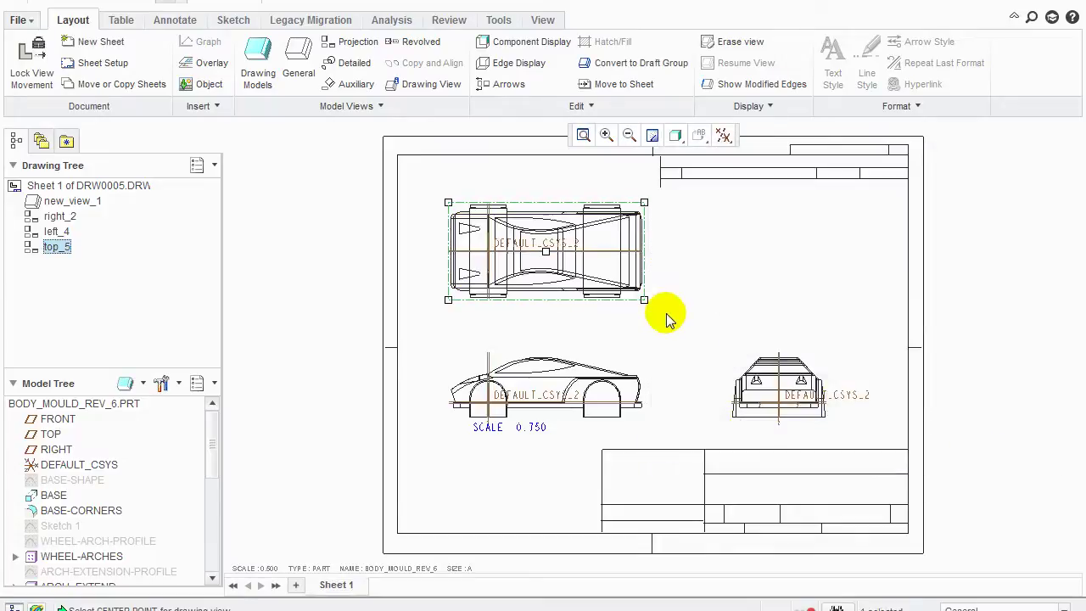
pyautogui.click(666, 318)
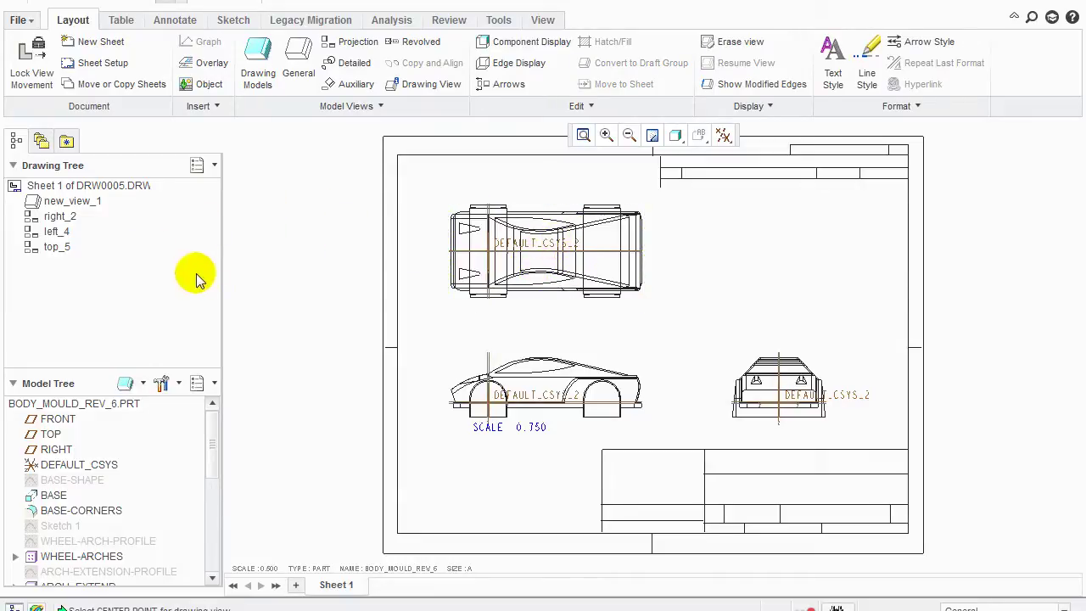
# Change the top_5 view's display style from Wireframe to Hidden
pyautogui.click(54, 246)
pyautogui.rightClick(54, 246)
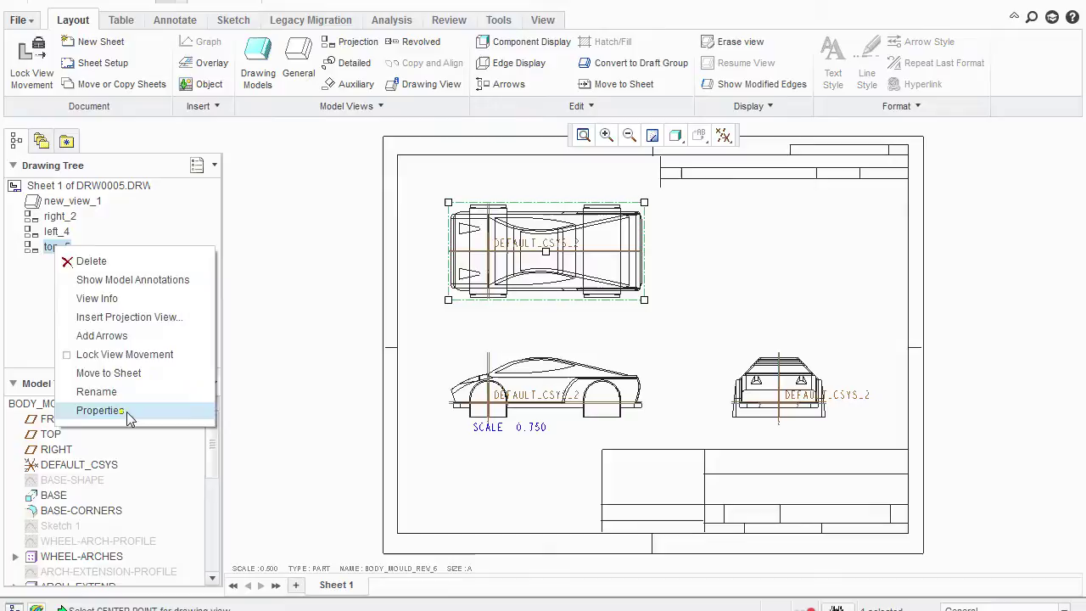
pyautogui.click(128, 410)
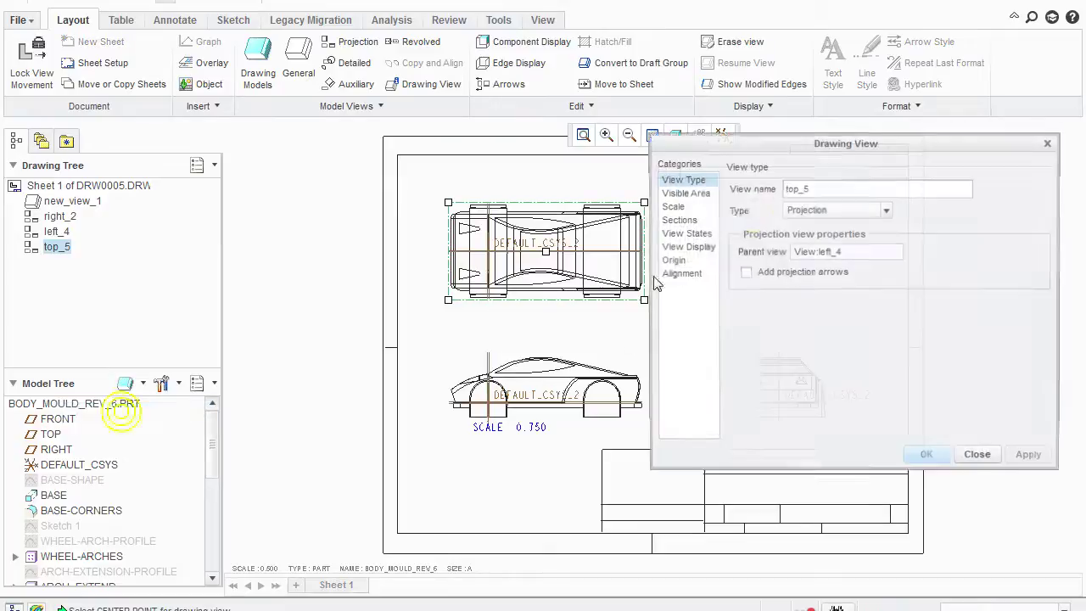
pyautogui.click(691, 246)
pyautogui.click(904, 206)
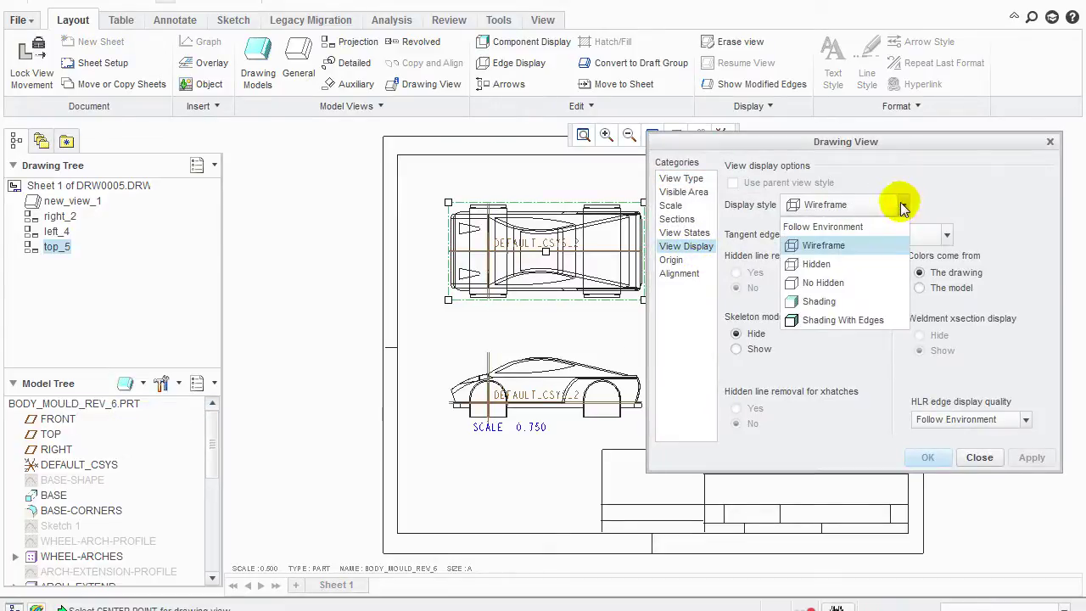
pyautogui.click(818, 266)
pyautogui.click(1029, 457)
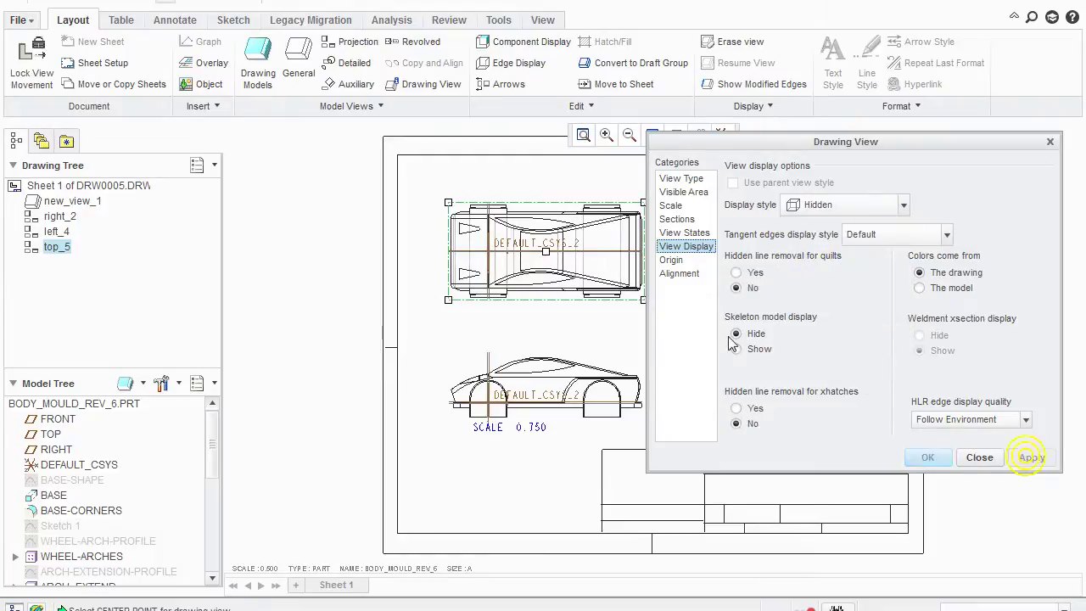
pyautogui.click(979, 457)
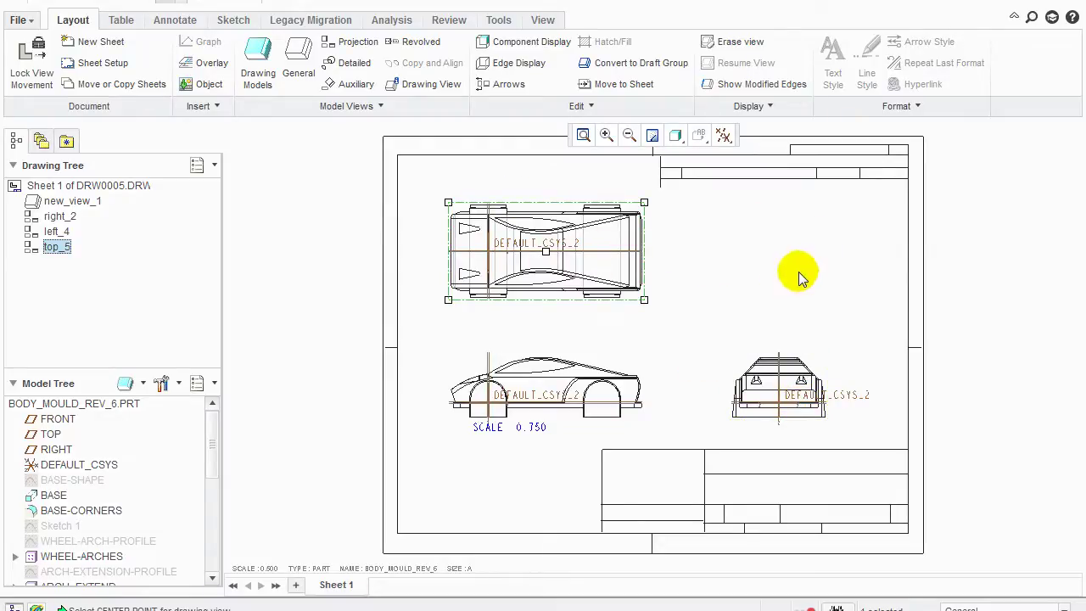
# Insert a shaded isometric general view at the sheet's upper right
pyautogui.click(297, 61)
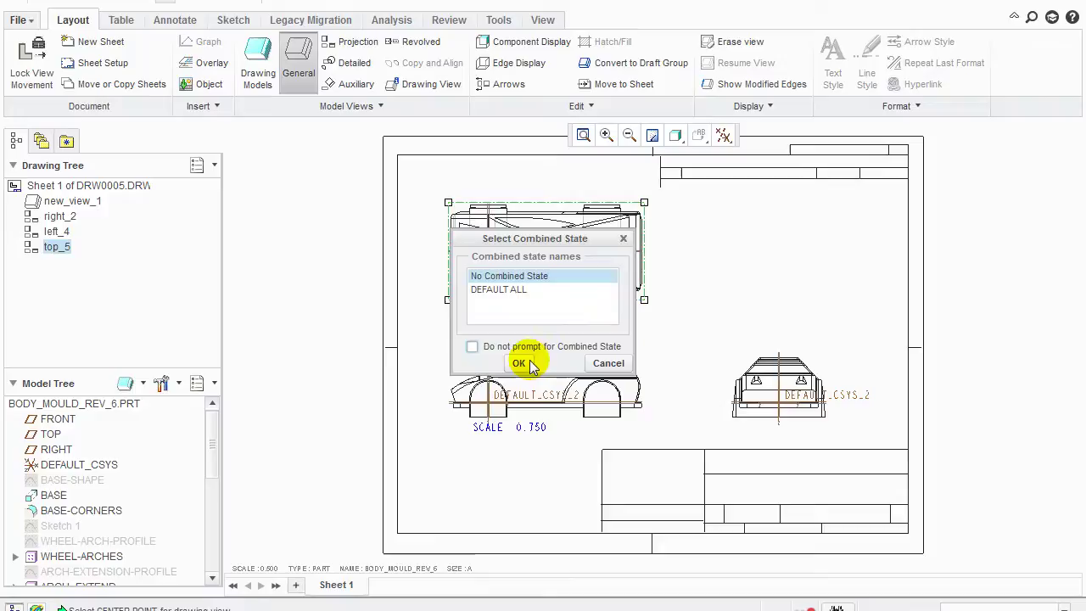
pyautogui.click(519, 363)
pyautogui.click(840, 292)
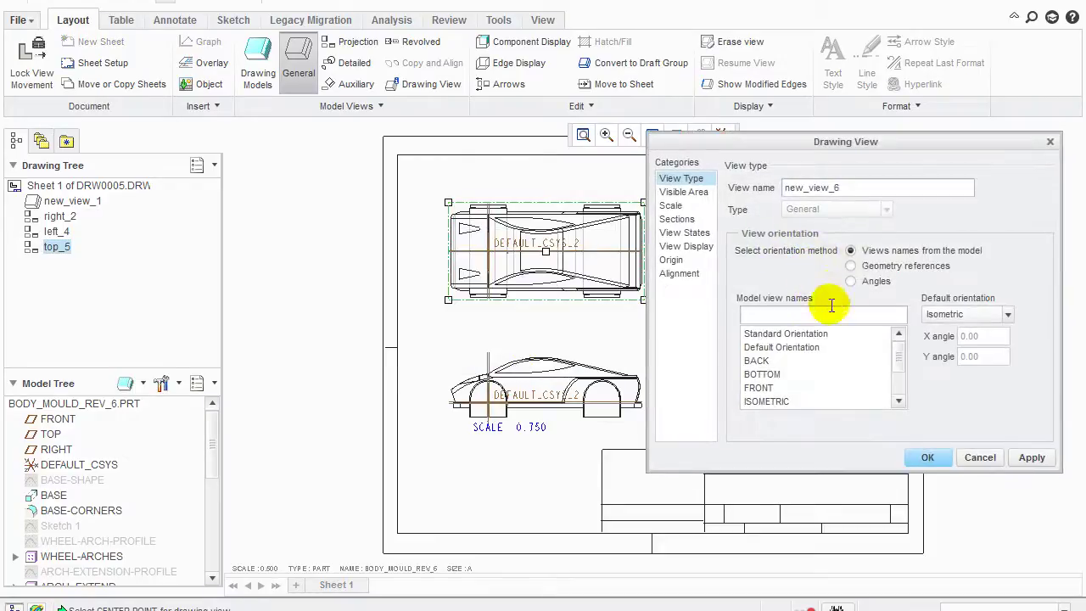
pyautogui.moveTo(857, 144)
pyautogui.mouseDown()
pyautogui.moveTo(351, 185)
pyautogui.moveTo(287, 54)
pyautogui.mouseUp()
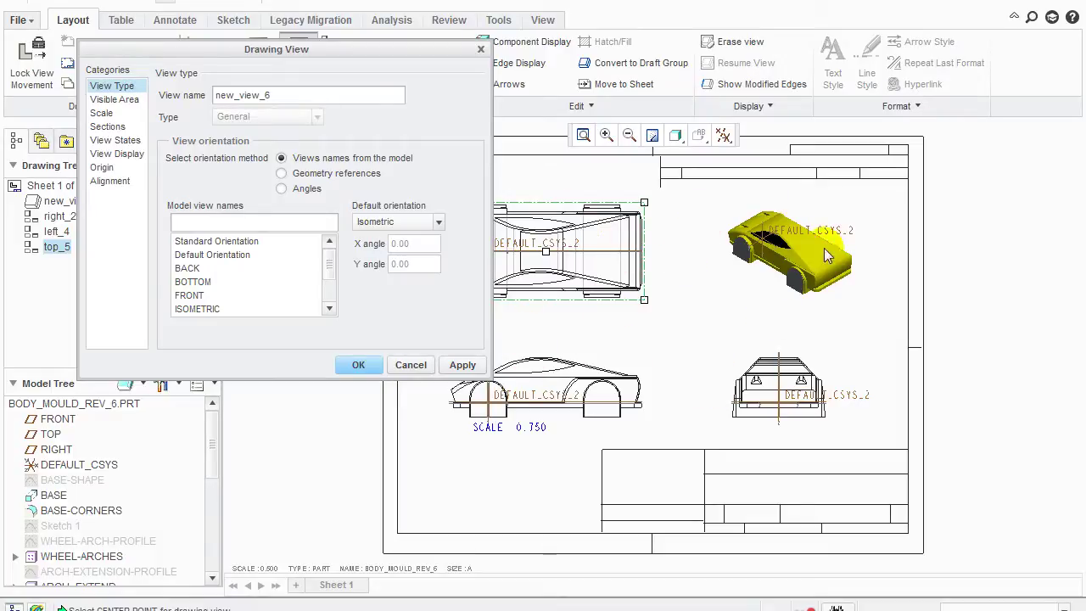
pyautogui.click(407, 365)
pyautogui.click(1011, 368)
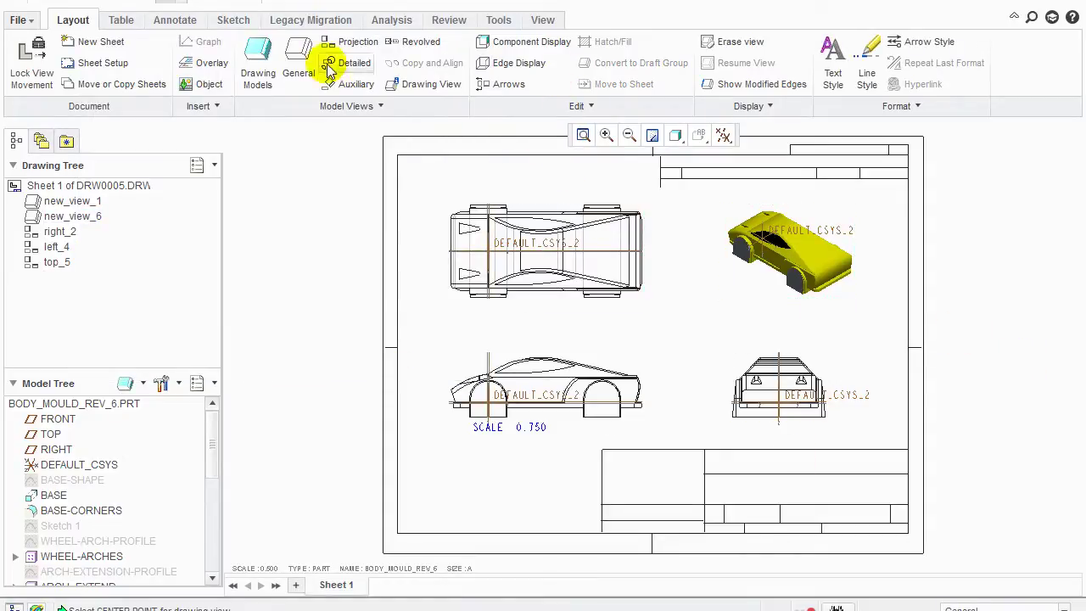
# Dimension the top view's overall length, 131.31, and position it above the view
pyautogui.click(233, 18)
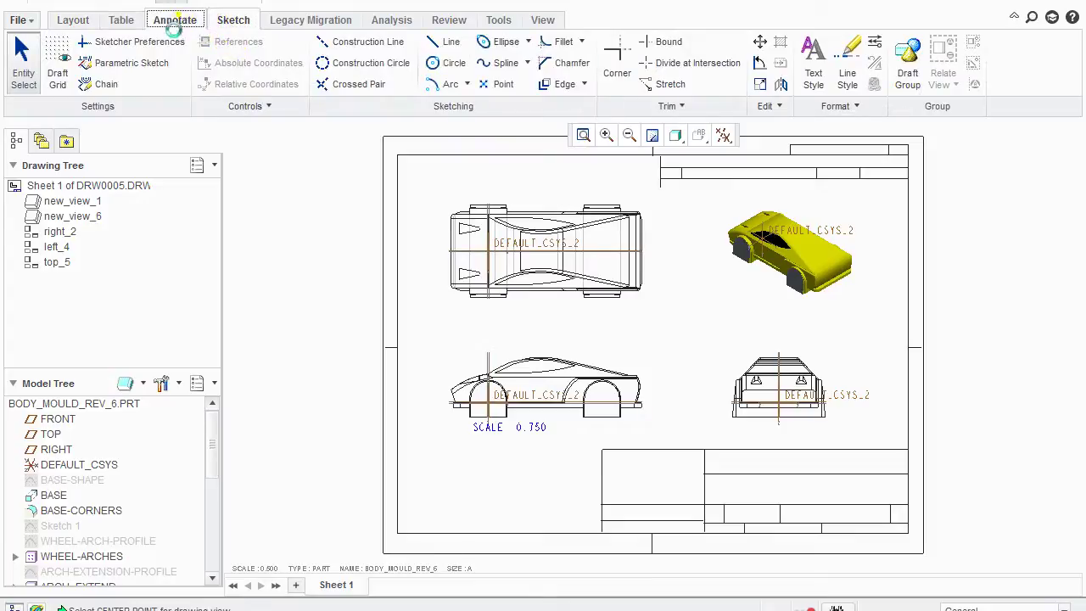
pyautogui.click(174, 20)
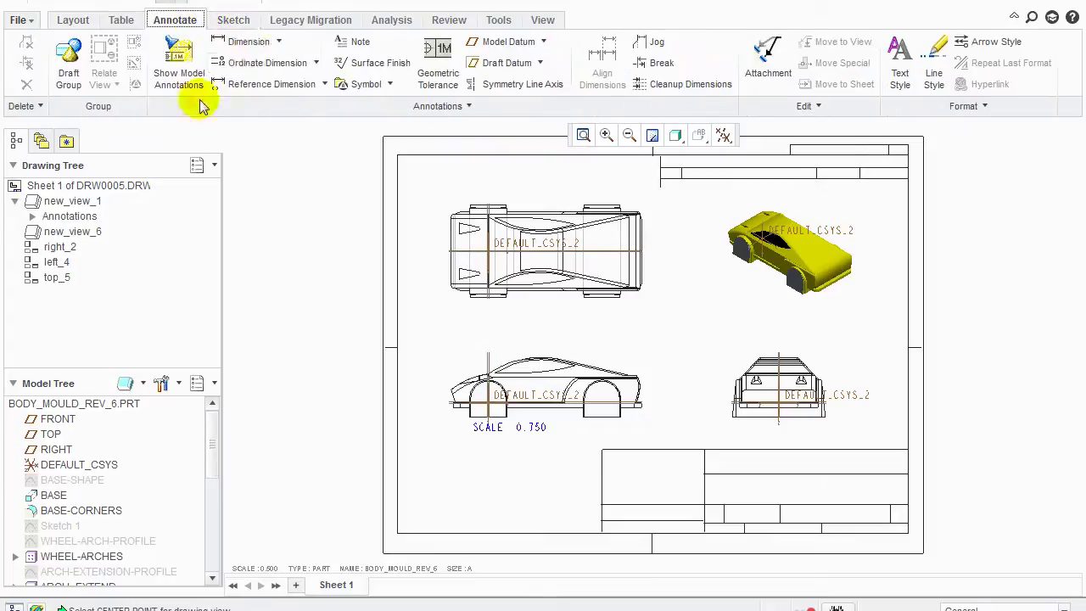
pyautogui.click(250, 43)
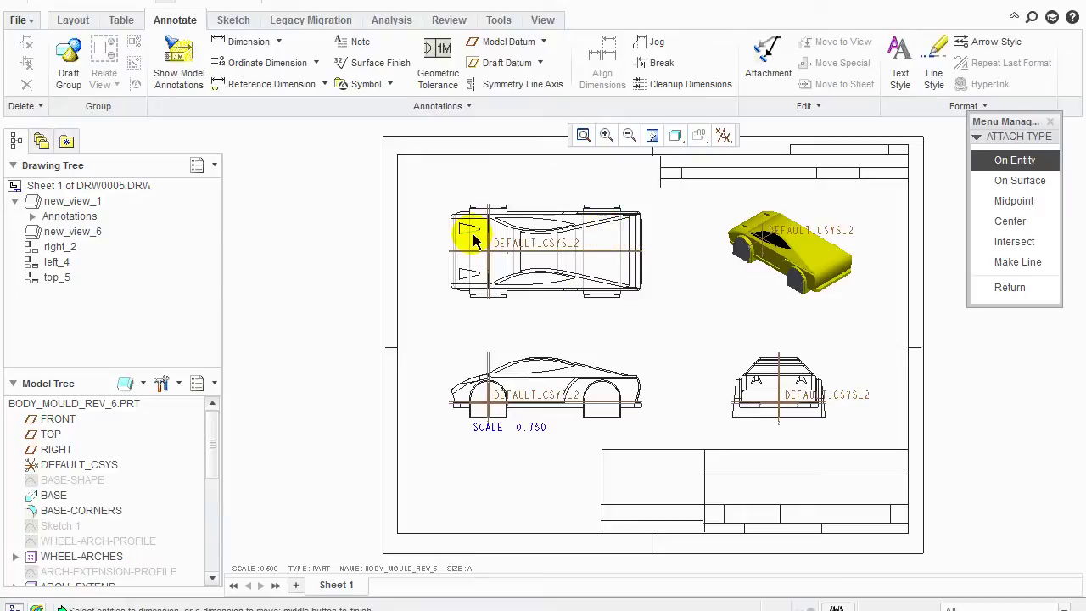
pyautogui.click(248, 41)
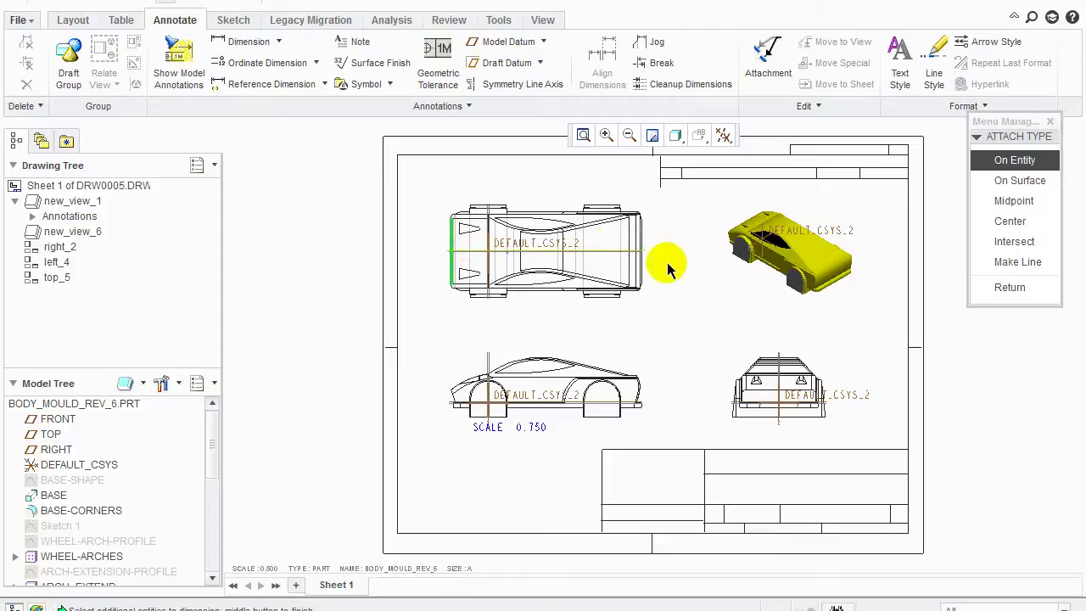
pyautogui.middleClick(543, 185)
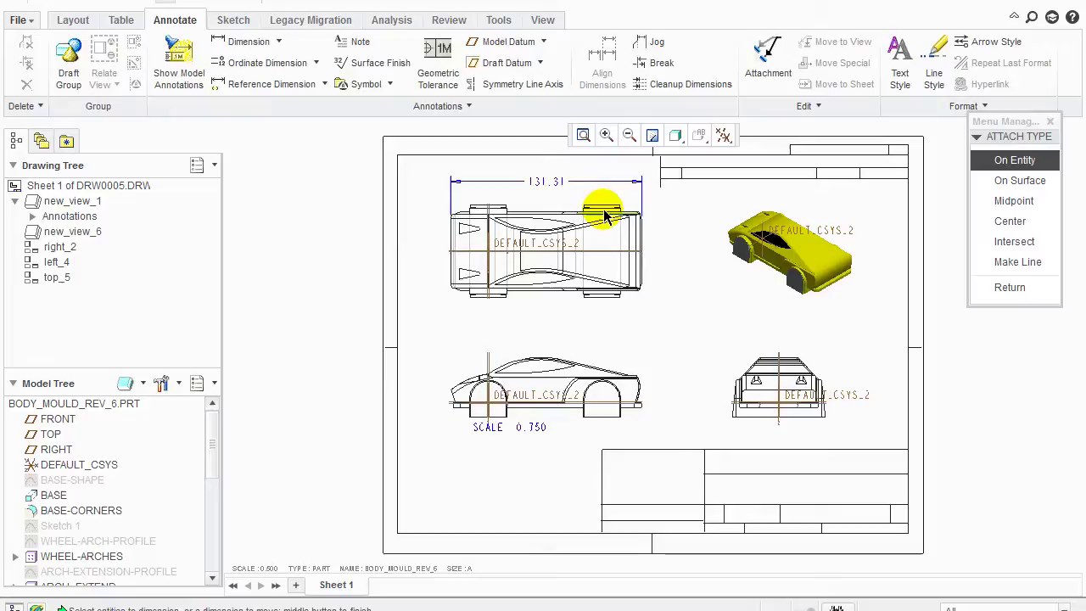
pyautogui.click(543, 182)
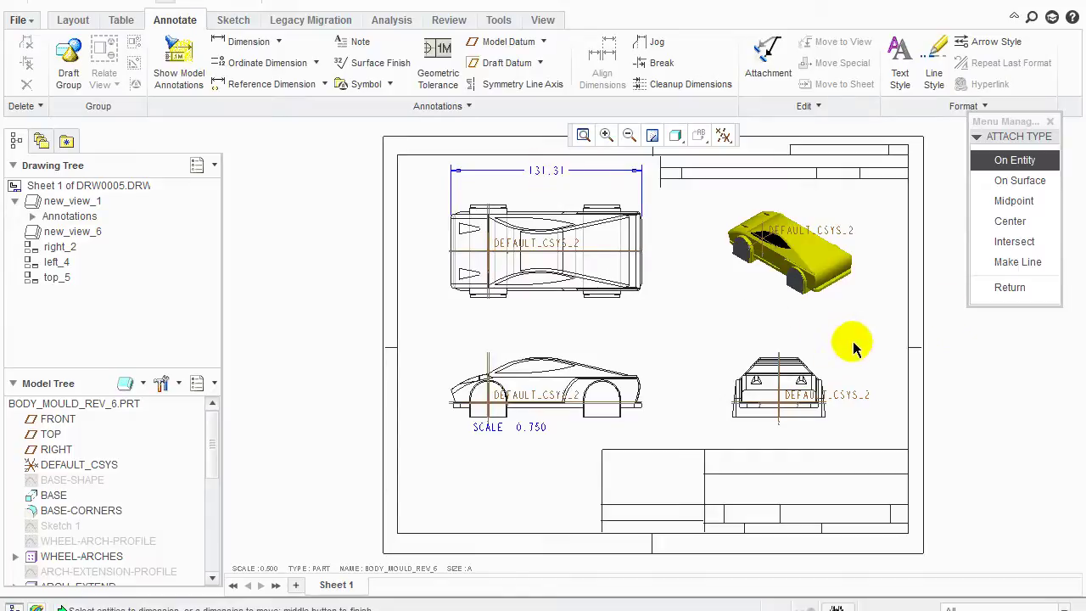
pyautogui.click(550, 235)
pyautogui.click(452, 204)
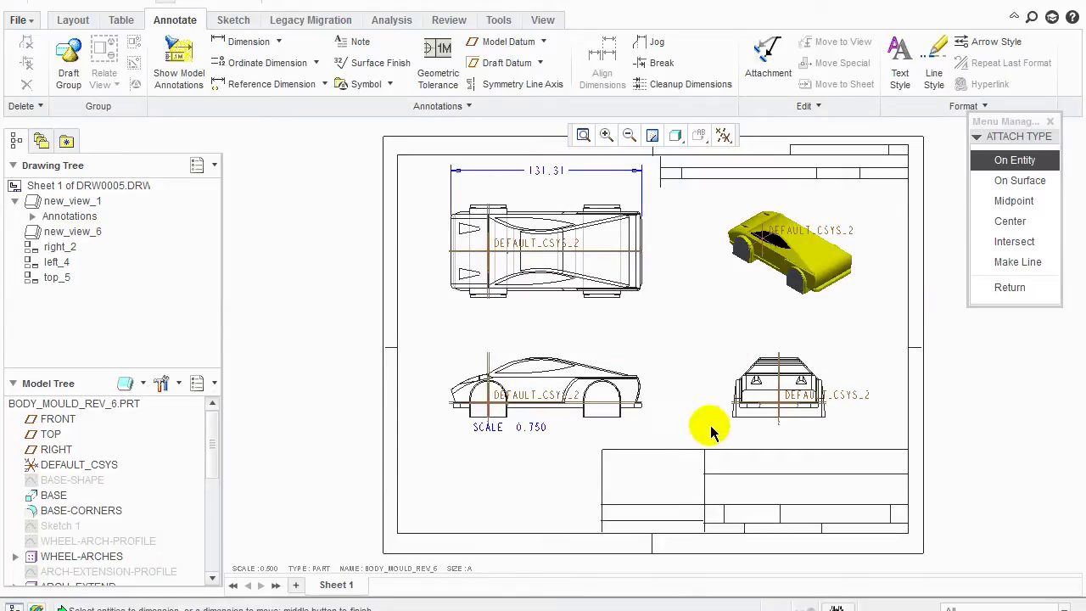
pyautogui.click(1010, 287)
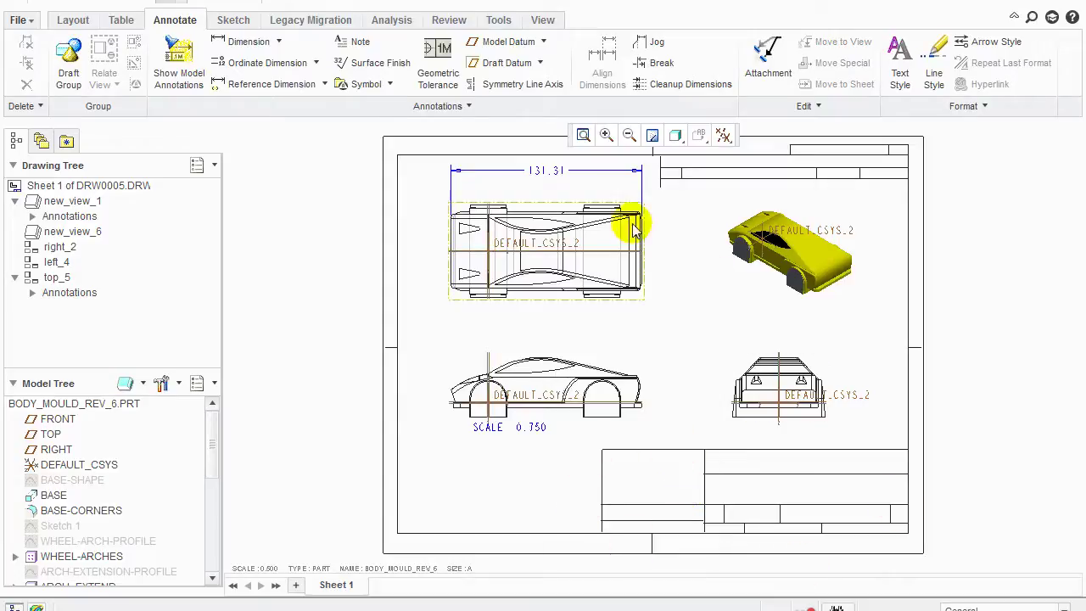
# Add a leaderless note reading 'Slot Car' in the title block
pyautogui.click(360, 44)
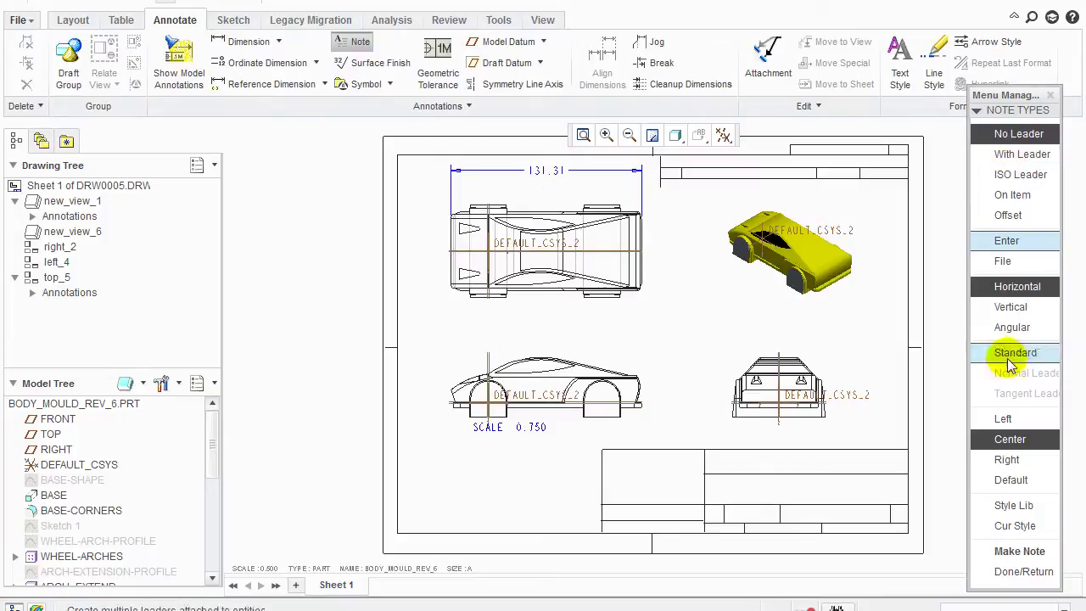
pyautogui.click(1025, 552)
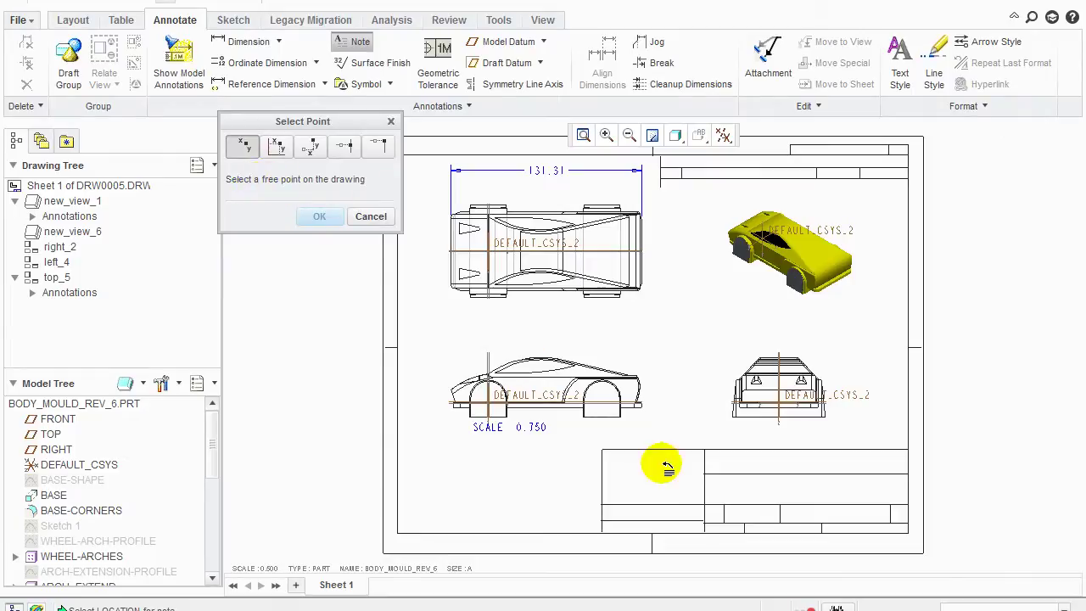
pyautogui.click(723, 458)
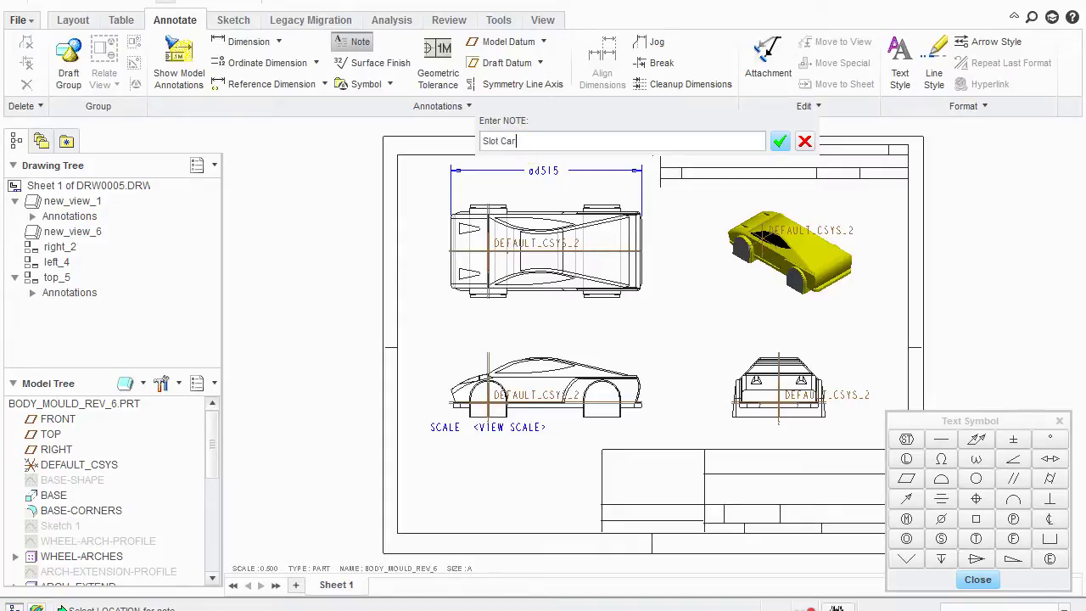
pyautogui.click(779, 141)
pyautogui.click(778, 141)
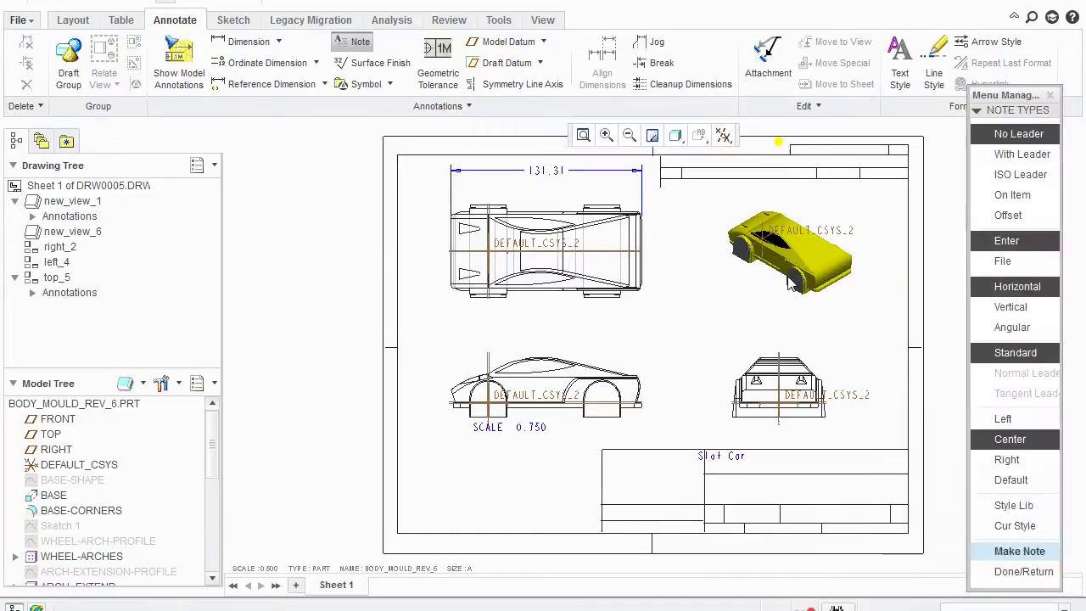
pyautogui.click(1012, 571)
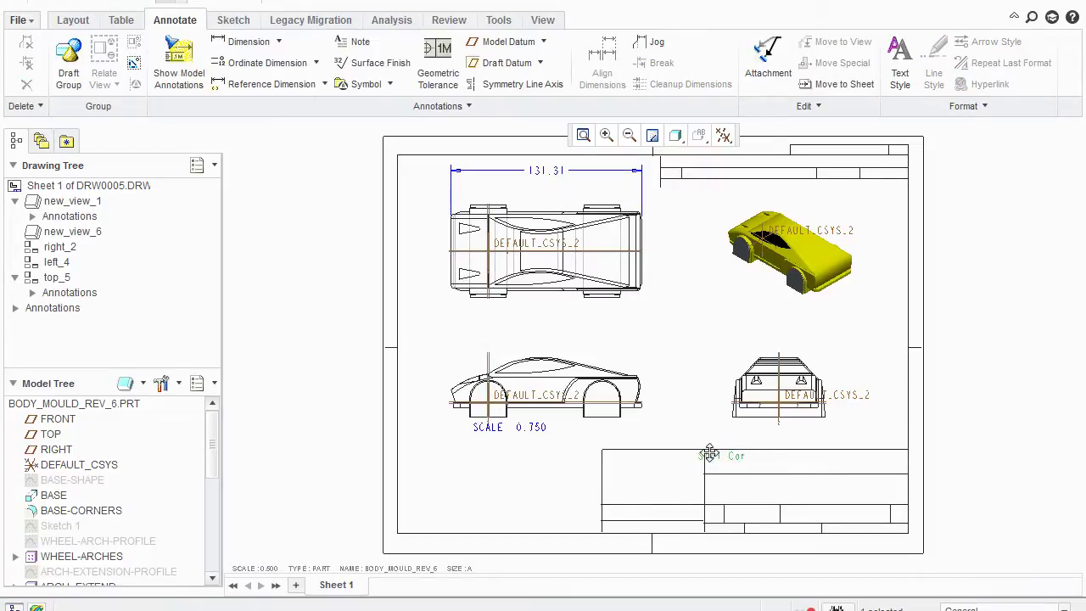
# Check the 'Slot Car' note's placement and properties in the title cell, leaving them unchanged
pyautogui.click(740, 464)
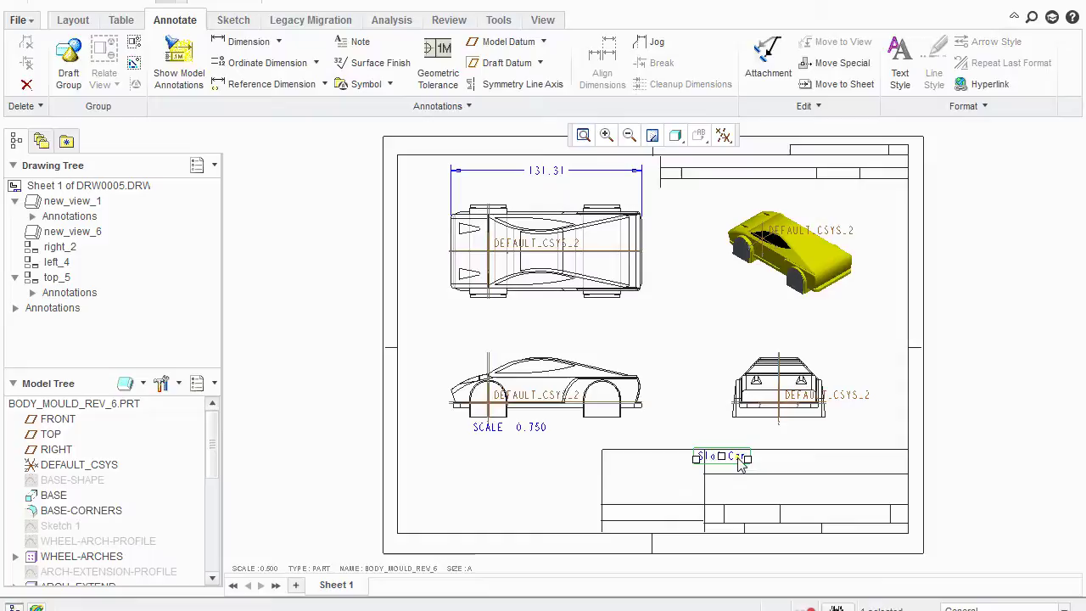
pyautogui.doubleClick(738, 458)
pyautogui.click(1050, 480)
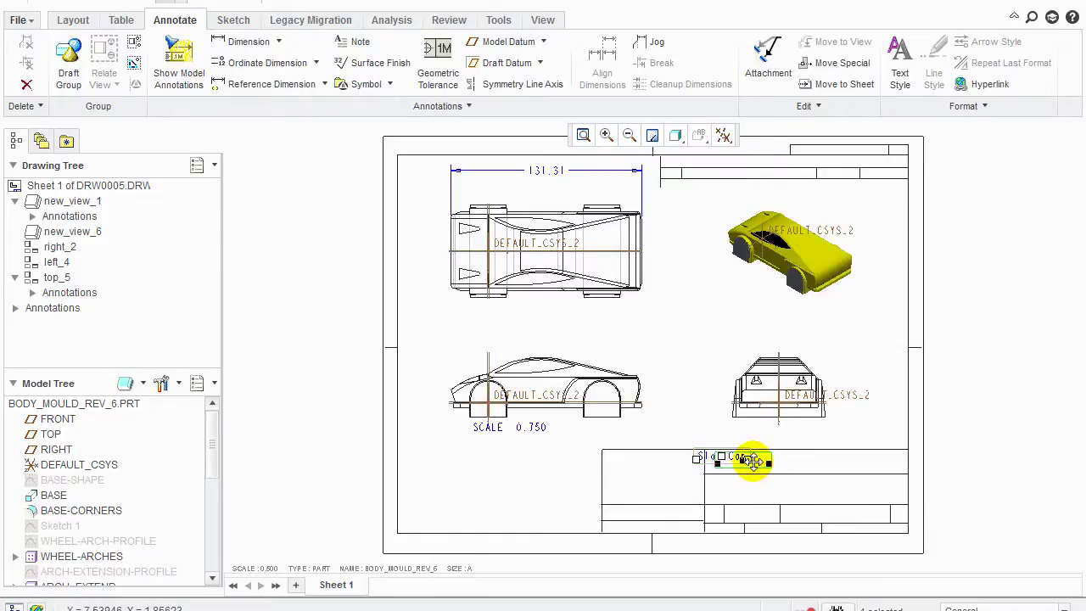
pyautogui.click(1001, 454)
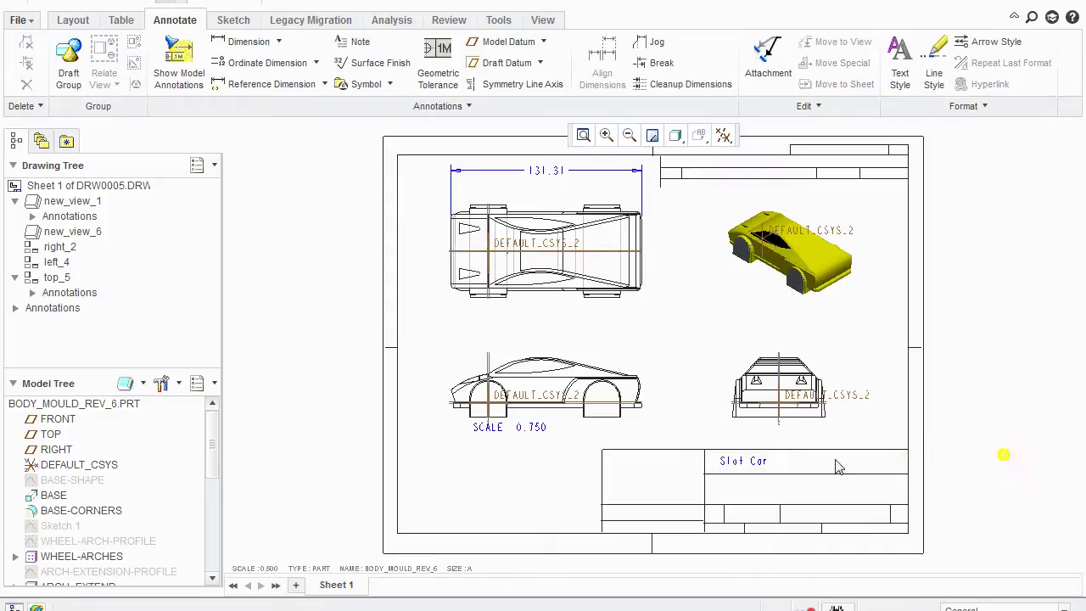
pyautogui.doubleClick(752, 465)
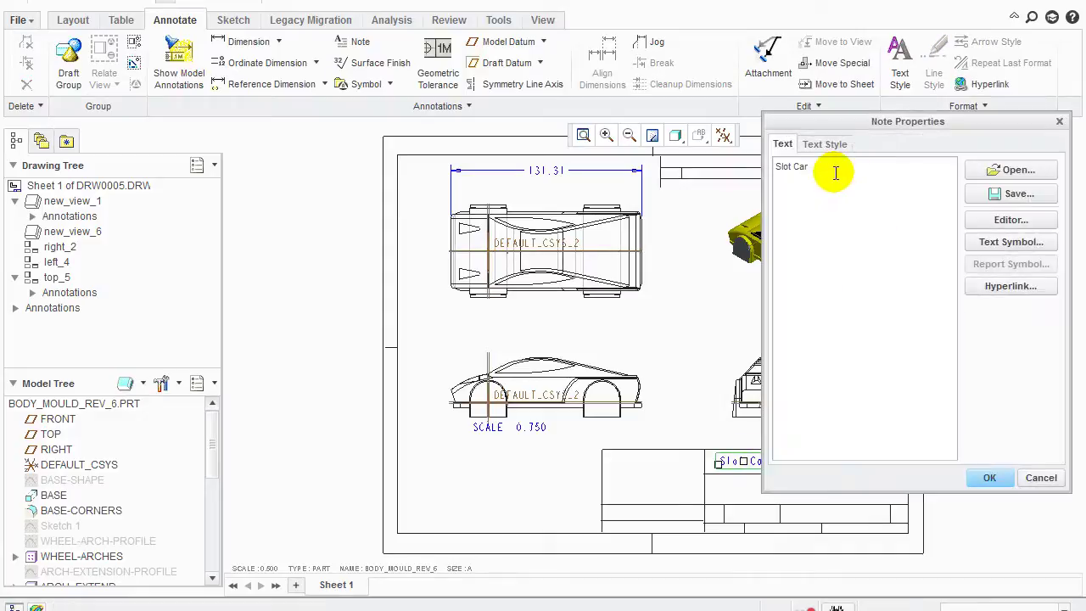
pyautogui.click(1051, 477)
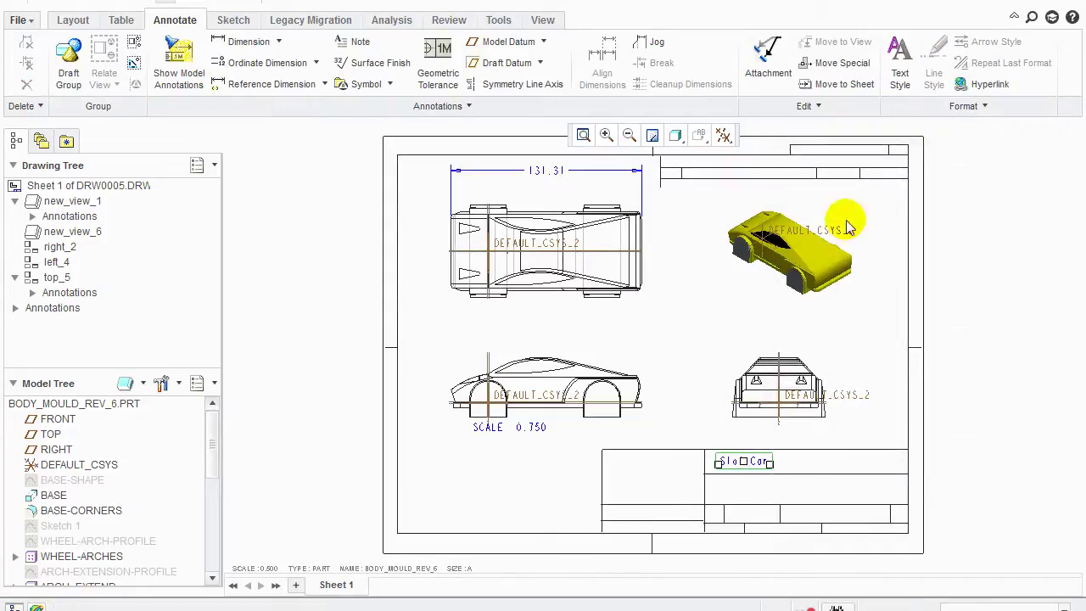
pyautogui.click(976, 428)
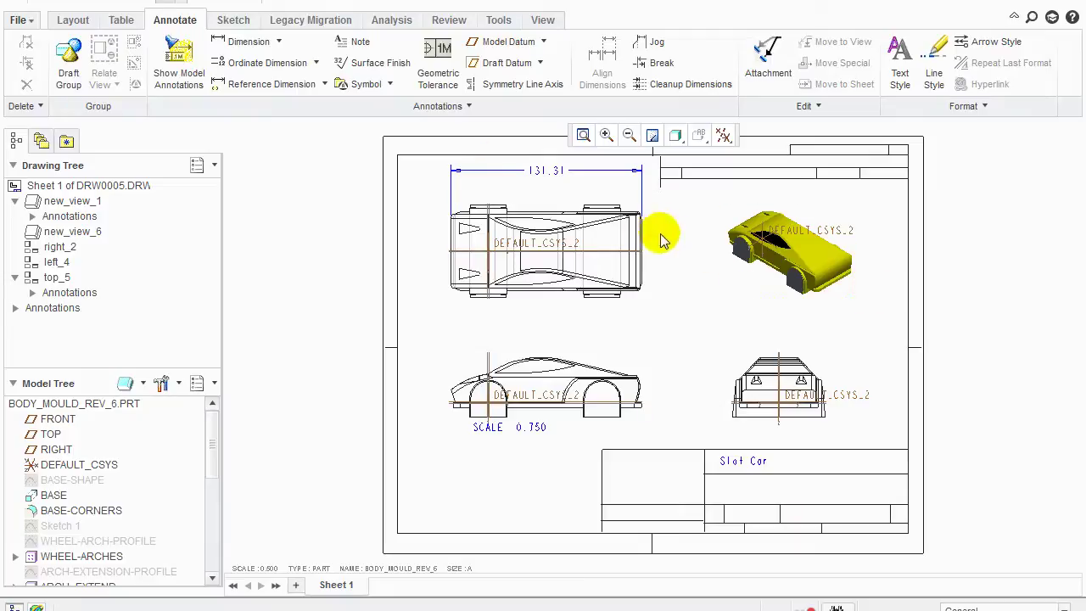
pyautogui.click(582, 243)
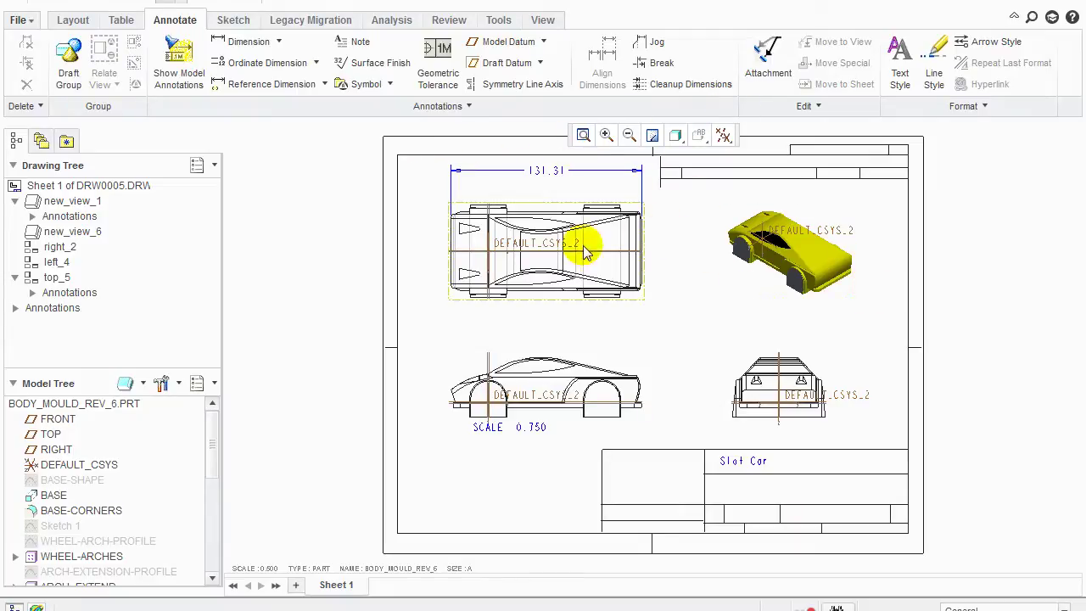
pyautogui.click(663, 476)
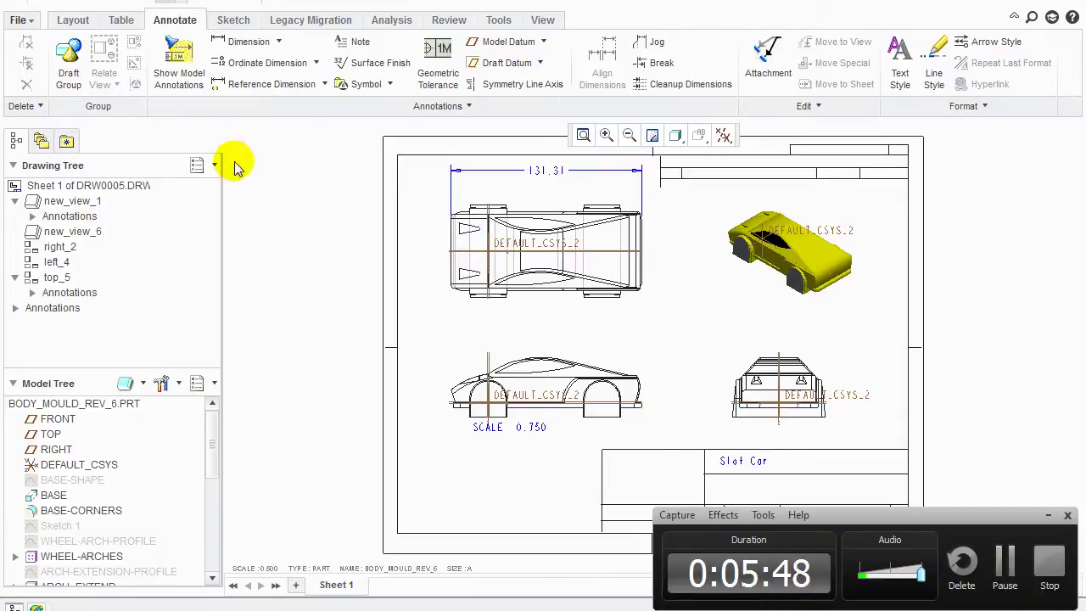
# Quick-export the slot-car drawing to PDF and view it in Acrobat Reader
pyautogui.click(1049, 516)
pyautogui.click(20, 22)
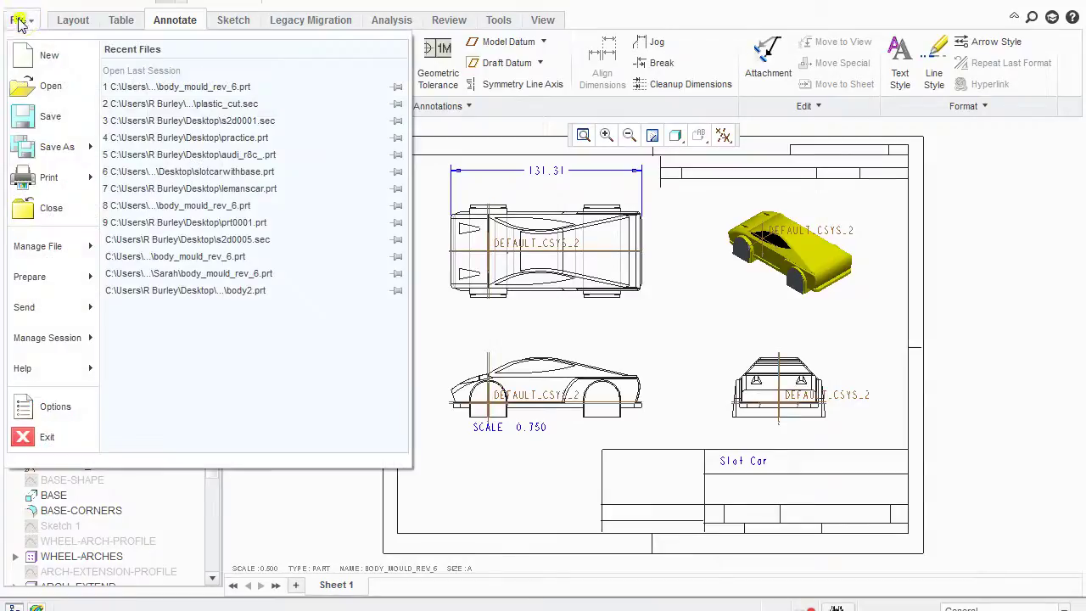
pyautogui.moveTo(47, 146)
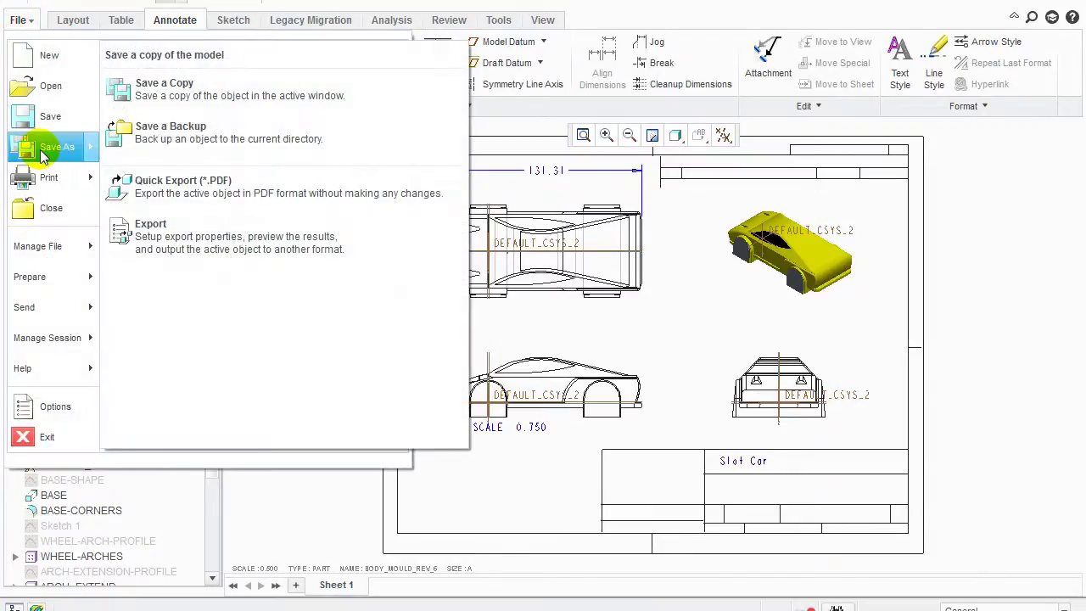
pyautogui.click(196, 198)
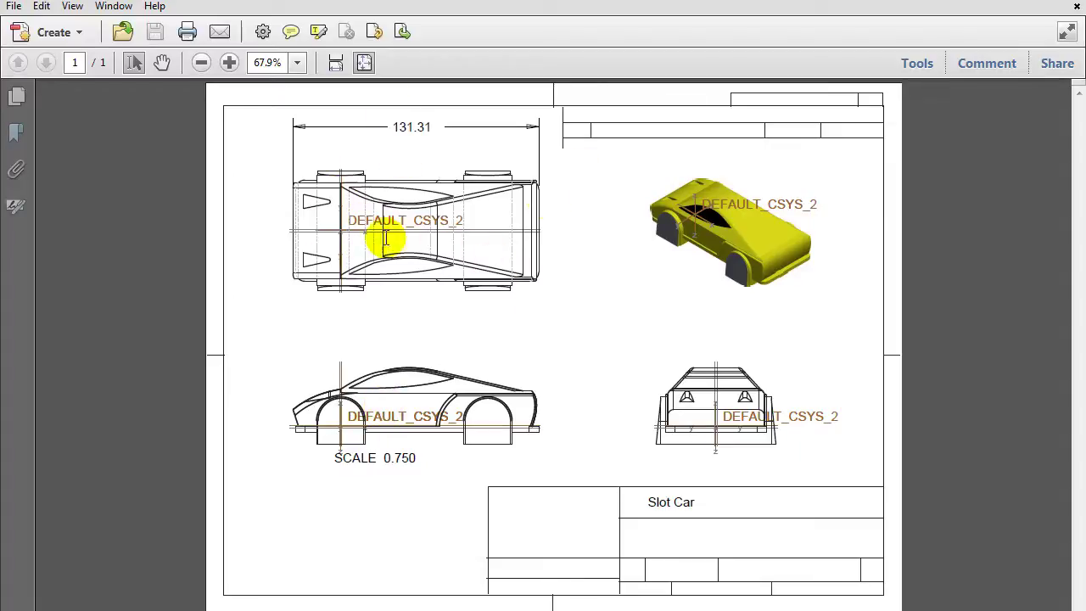
# Close Acrobat Reader to return to the Creo slot-car drawing
pyautogui.click(1075, 5)
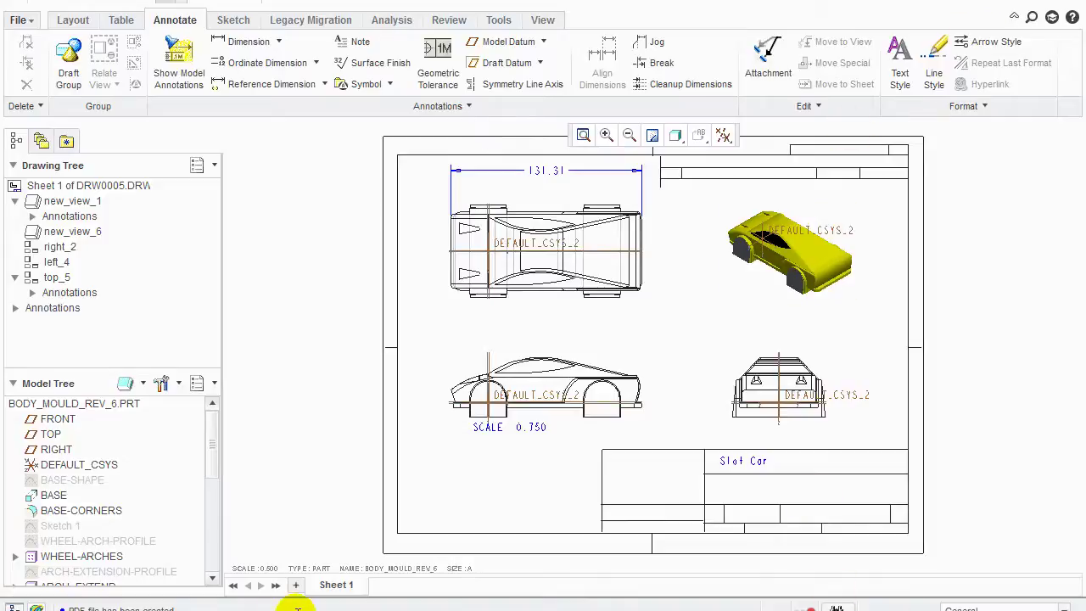